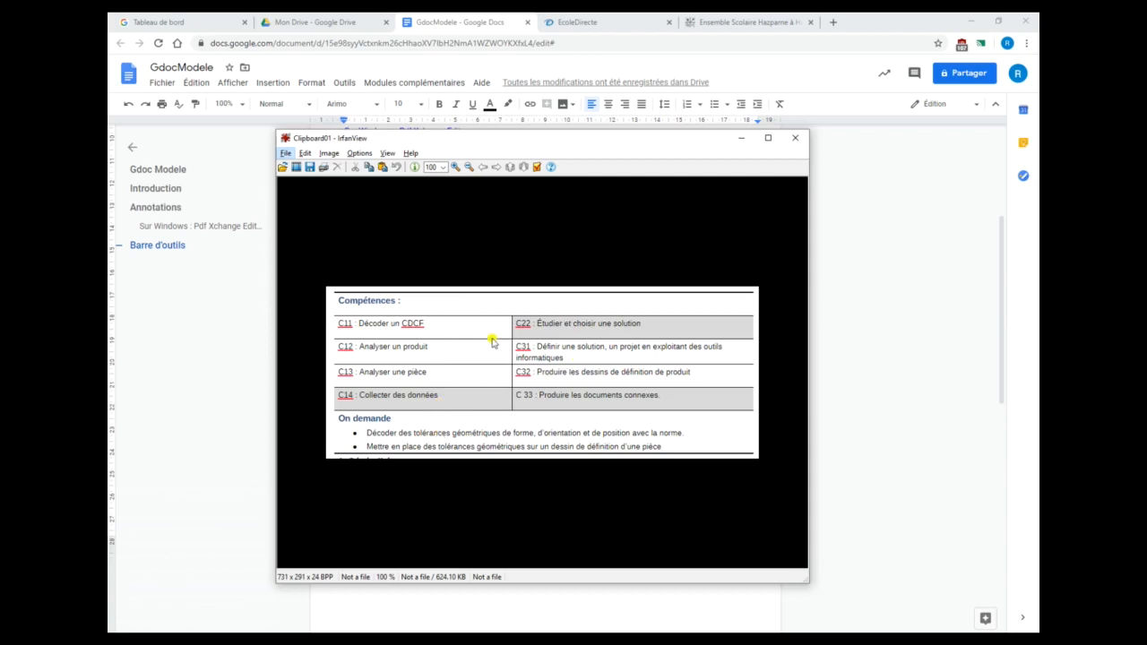
- Close the reference image and add the heading "Tableaux" below the numbered list, styled as Titre 1
{"action": "key", "text": "Escape"}
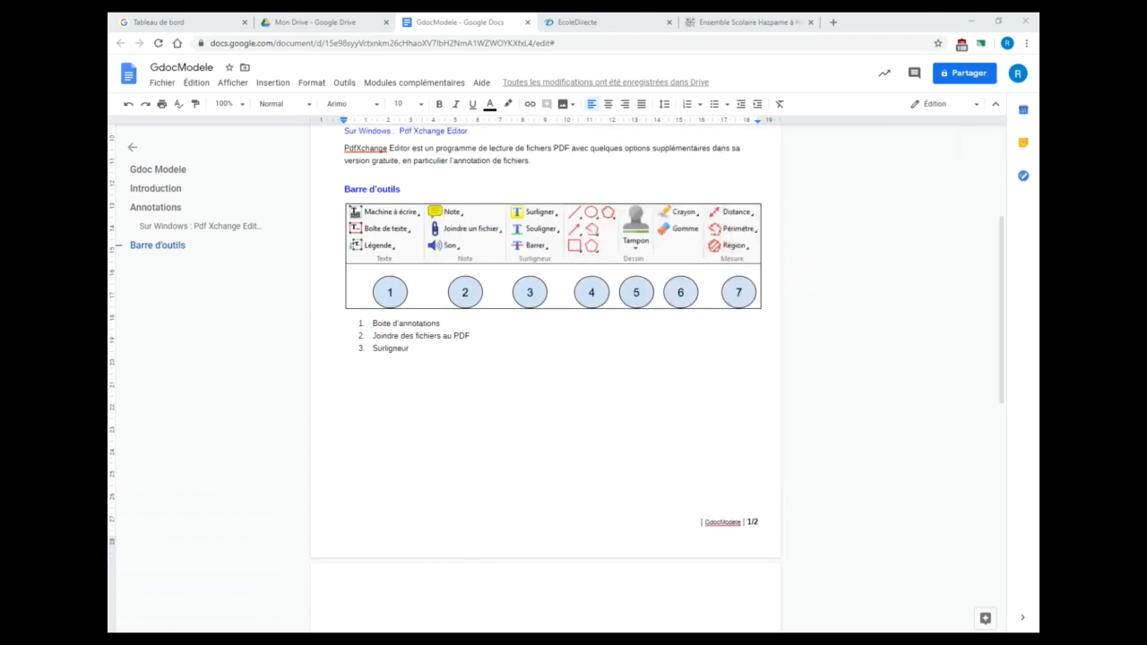
{"action": "left_click", "coordinate": [339, 371]}
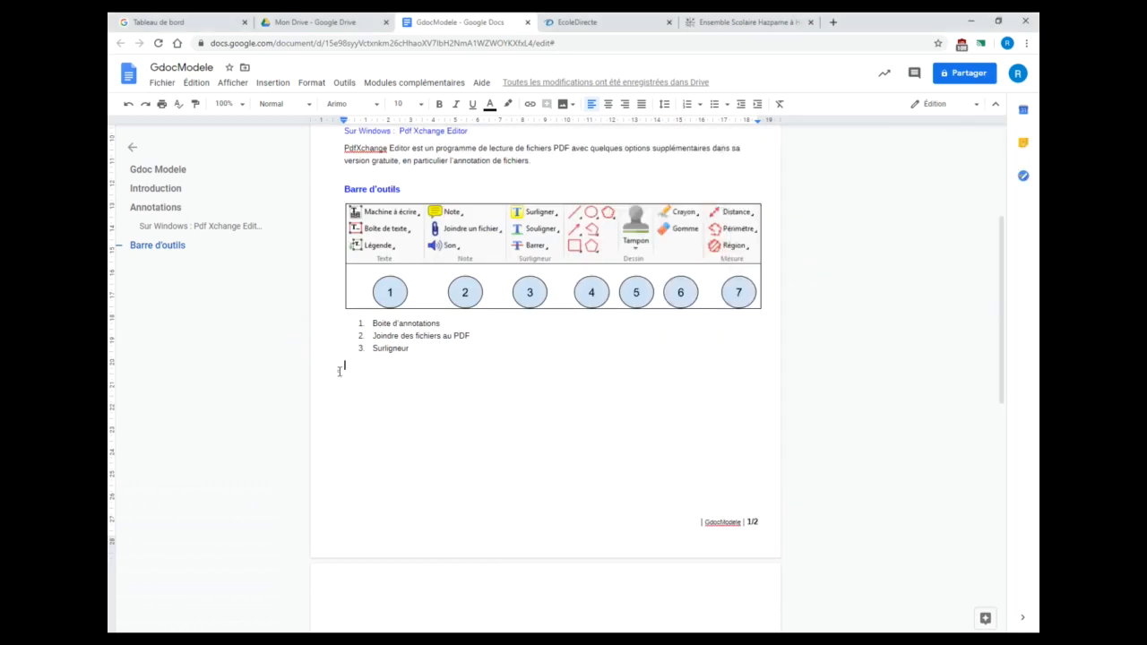
{"action": "type", "text": "Ta"}
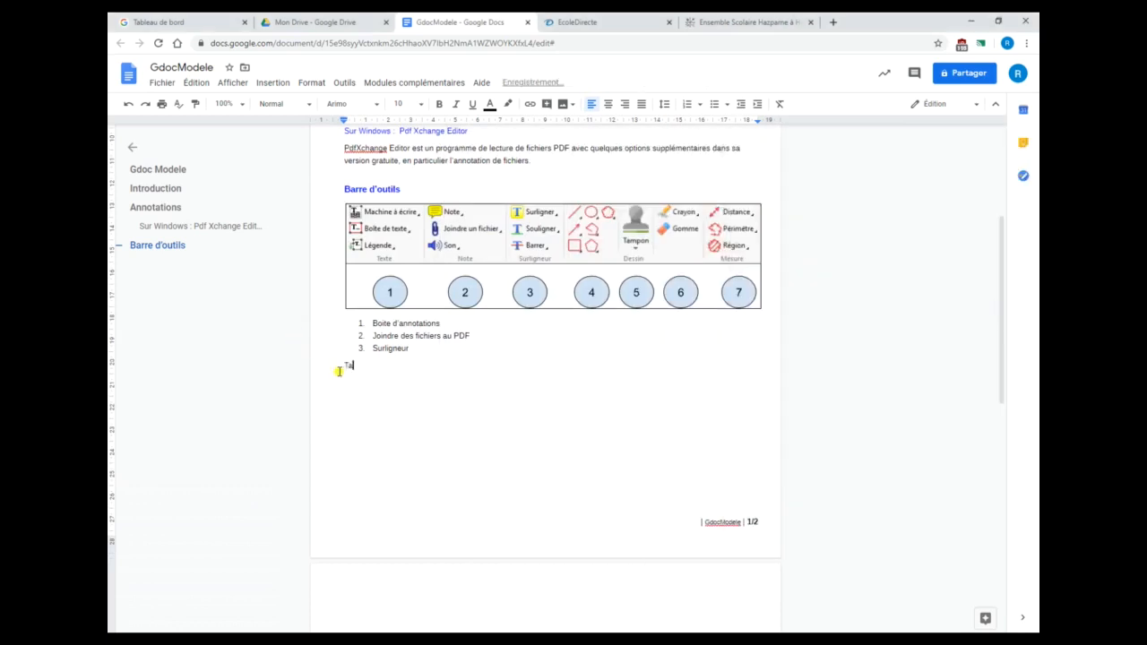
{"action": "type", "text": "bleau"}
{"action": "key", "text": "BackSpace"}
{"action": "key", "text": "BackSpace"}
{"action": "key", "text": "BackSpace"}
{"action": "left_click", "coordinate": [268, 104]}
{"action": "left_click", "coordinate": [277, 230]}
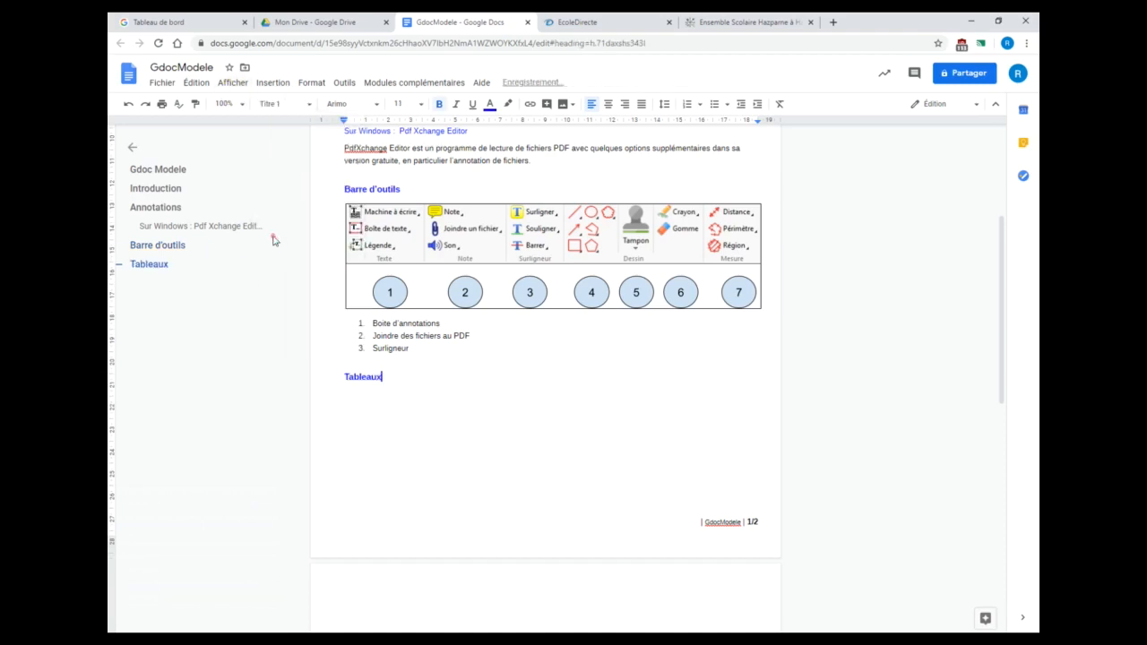
- Insert a table with two columns and six rows on the empty line below the "Tableaux" heading
{"action": "left_click", "coordinate": [484, 421]}
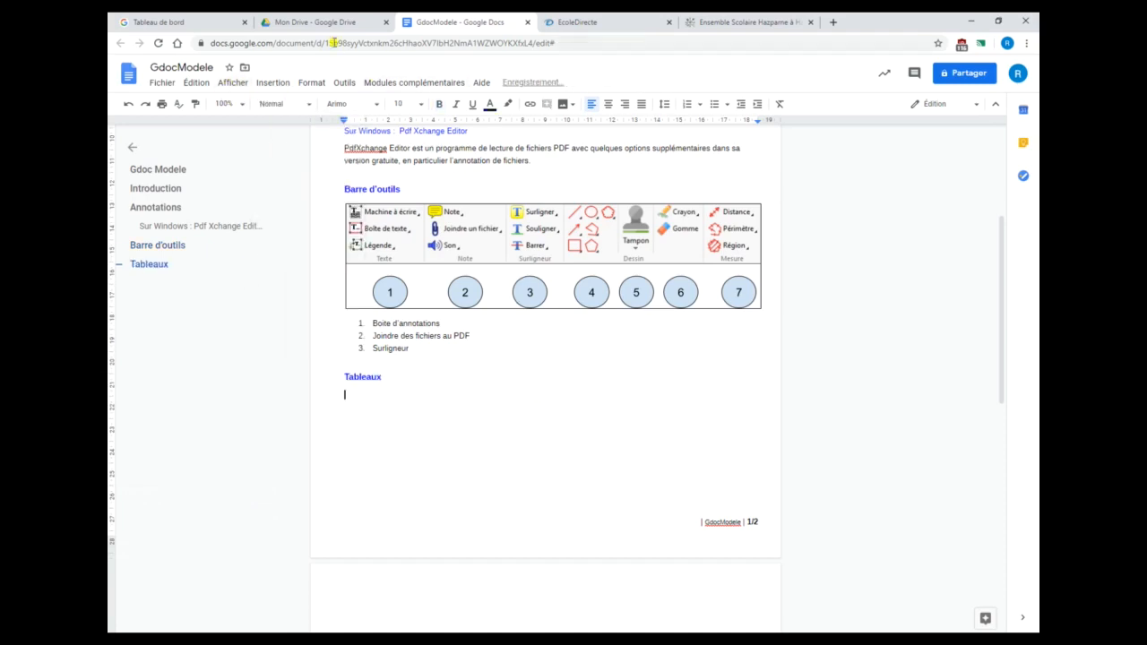
{"action": "left_click", "coordinate": [273, 83]}
{"action": "mouse_move", "coordinate": [282, 123]}
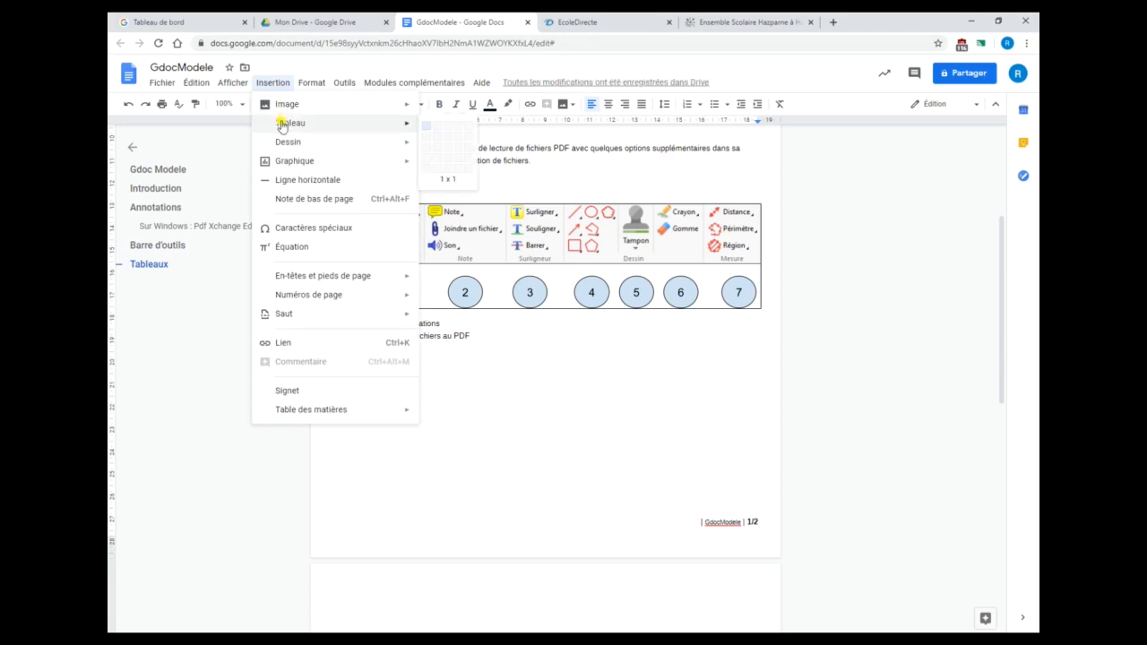
{"action": "left_click", "coordinate": [436, 184]}
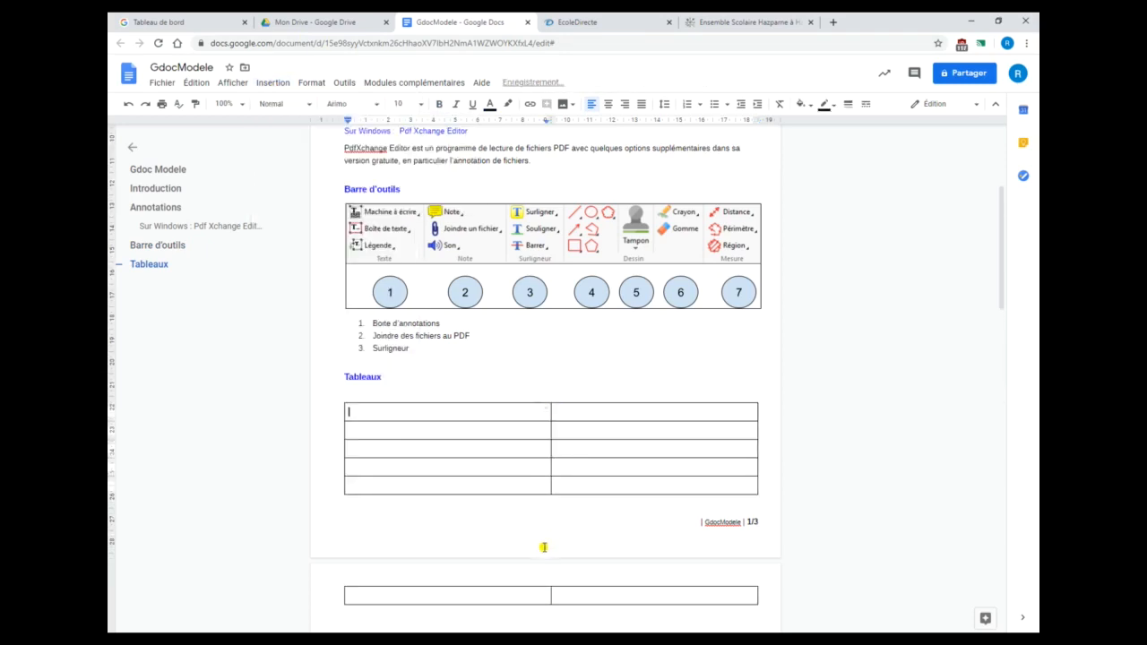
- Enter "Compétences" in the first cell of the table's top row
{"action": "left_click", "coordinate": [505, 388]}
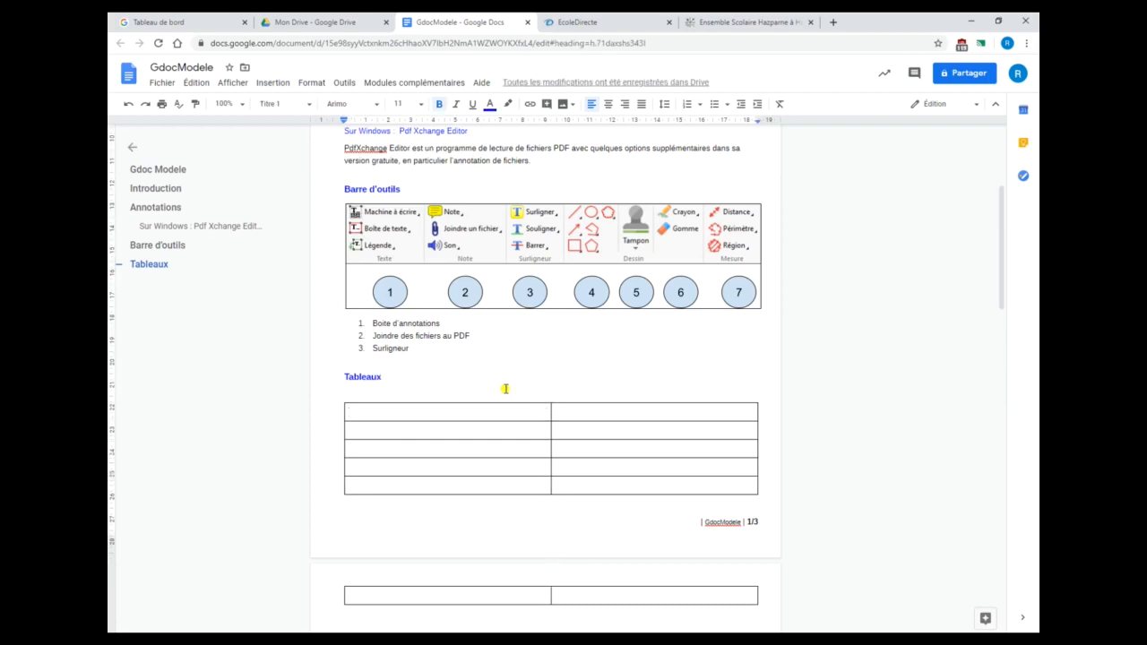
{"action": "left_click", "coordinate": [485, 411]}
{"action": "type", "text": "Co"}
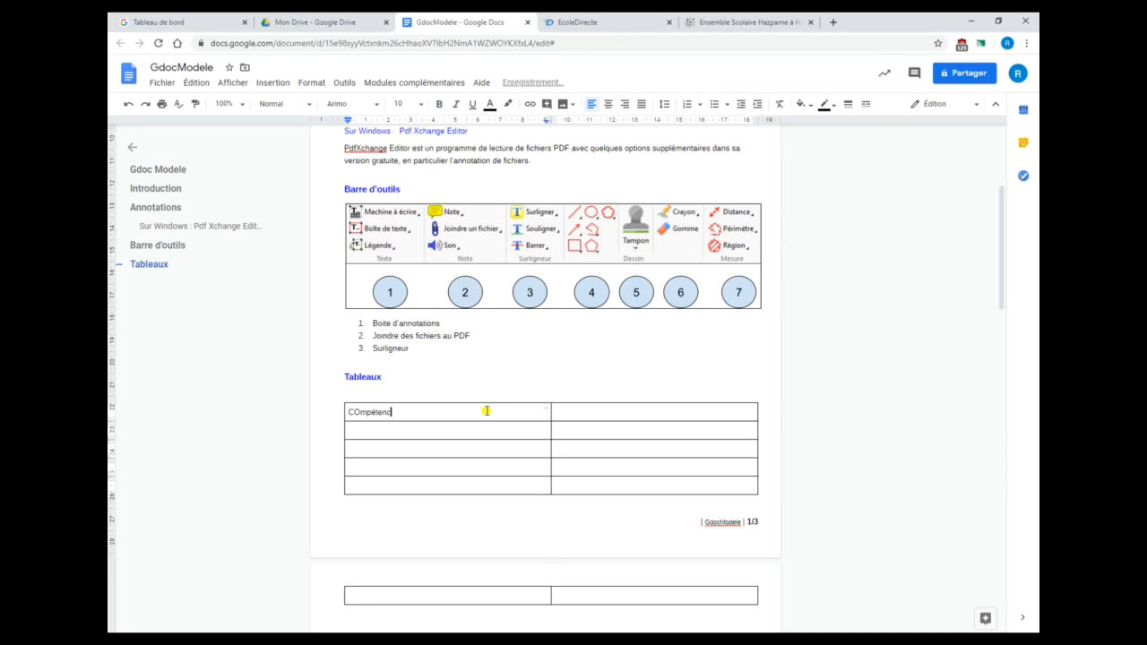
{"action": "key", "text": "BackSpace"}
{"action": "key", "text": "BackSpace"}
{"action": "type", "text": "Compétences"}
- Fill the first column's second and third rows with "C11 : décoder un CDCF" and "C12 : analyser un produit"
{"action": "left_click", "coordinate": [444, 430]}
{"action": "type", "text": "C11 : décoder un C"}
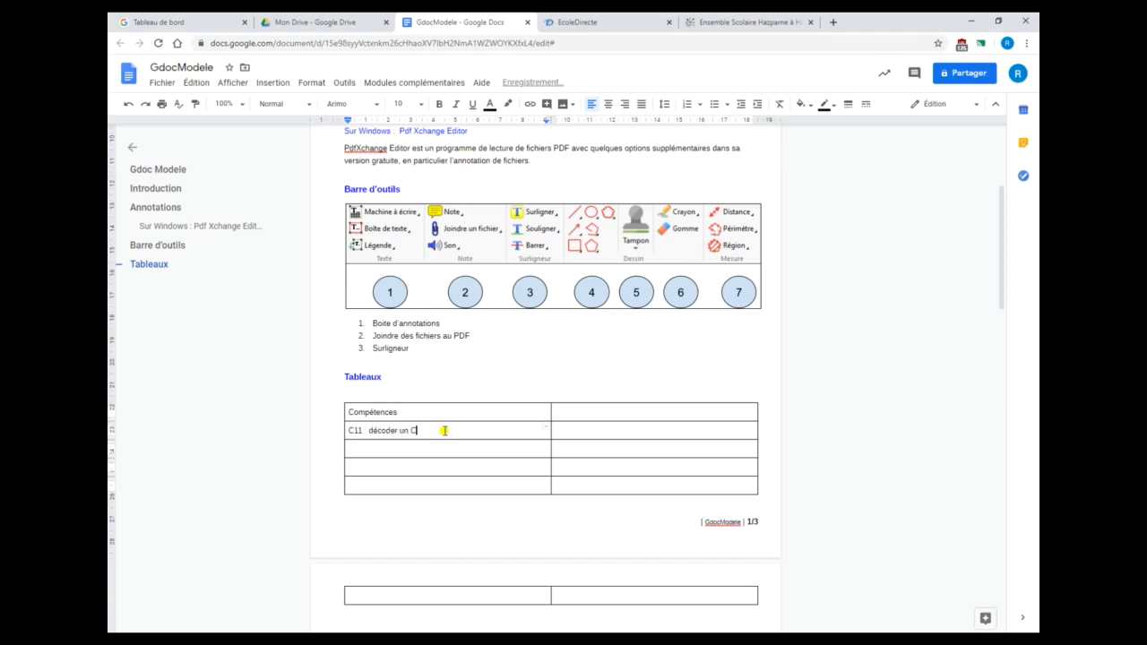
{"action": "type", "text": "DCF"}
{"action": "left_click", "coordinate": [442, 448]}
{"action": "type", "text": "C12 : analyser un pro"}
{"action": "type", "text": "duit"}
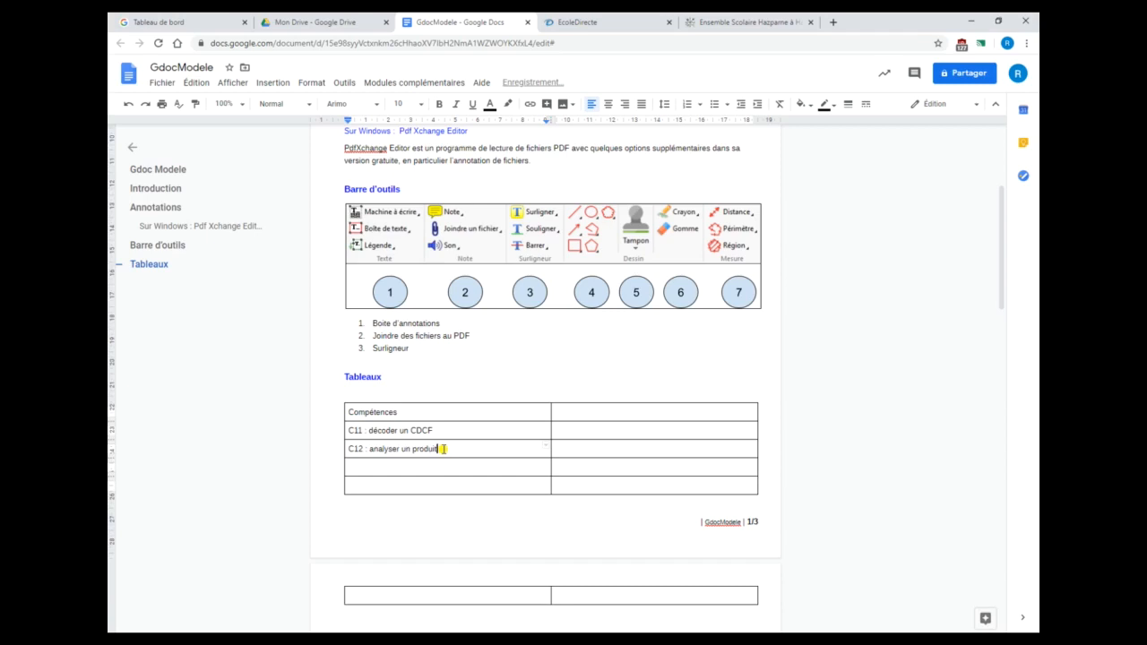
- Merge the two cells of the "Compétences" row into one
{"action": "left_click_drag", "start_coordinate": [455, 412], "coordinate": [580, 412]}
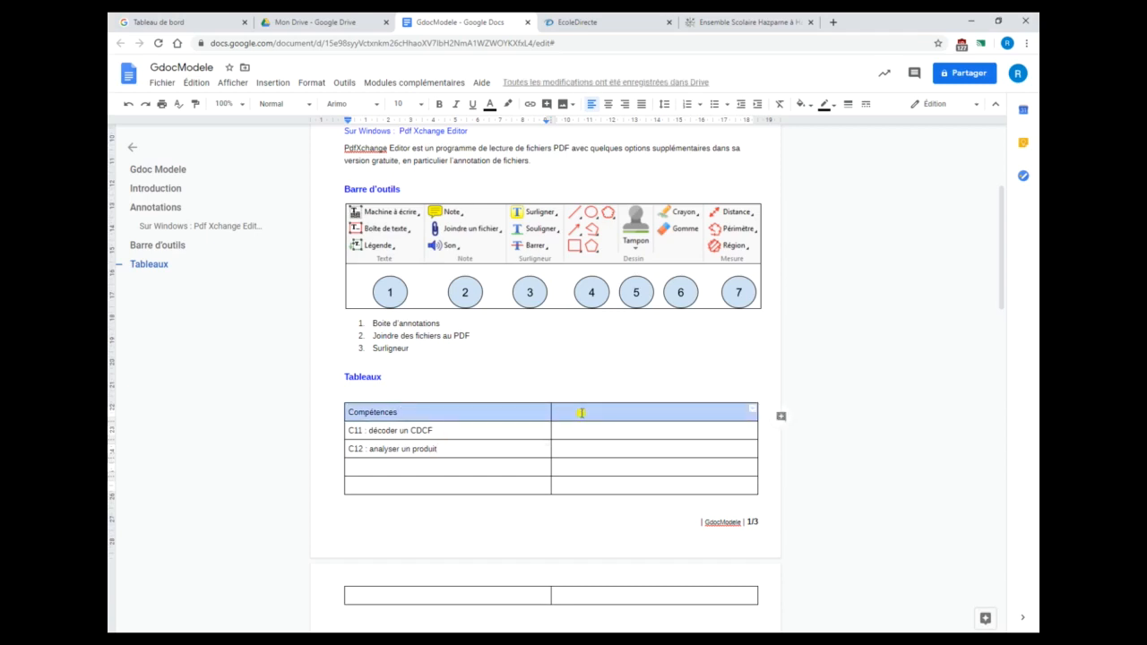
{"action": "right_click", "coordinate": [581, 413]}
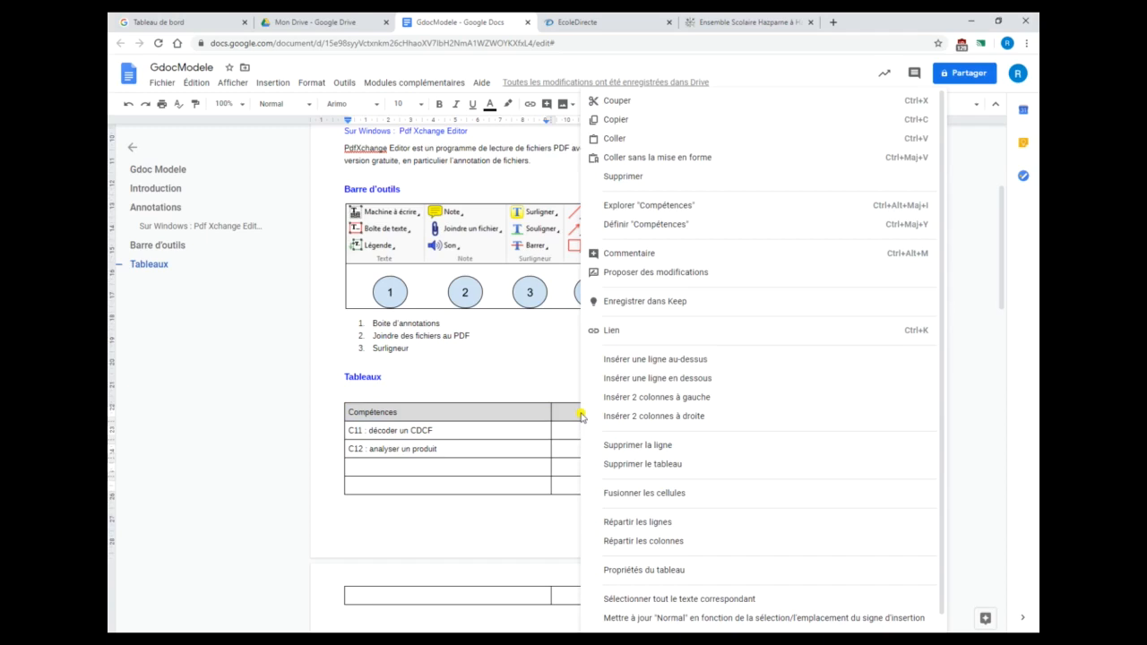
{"action": "left_click", "coordinate": [655, 495]}
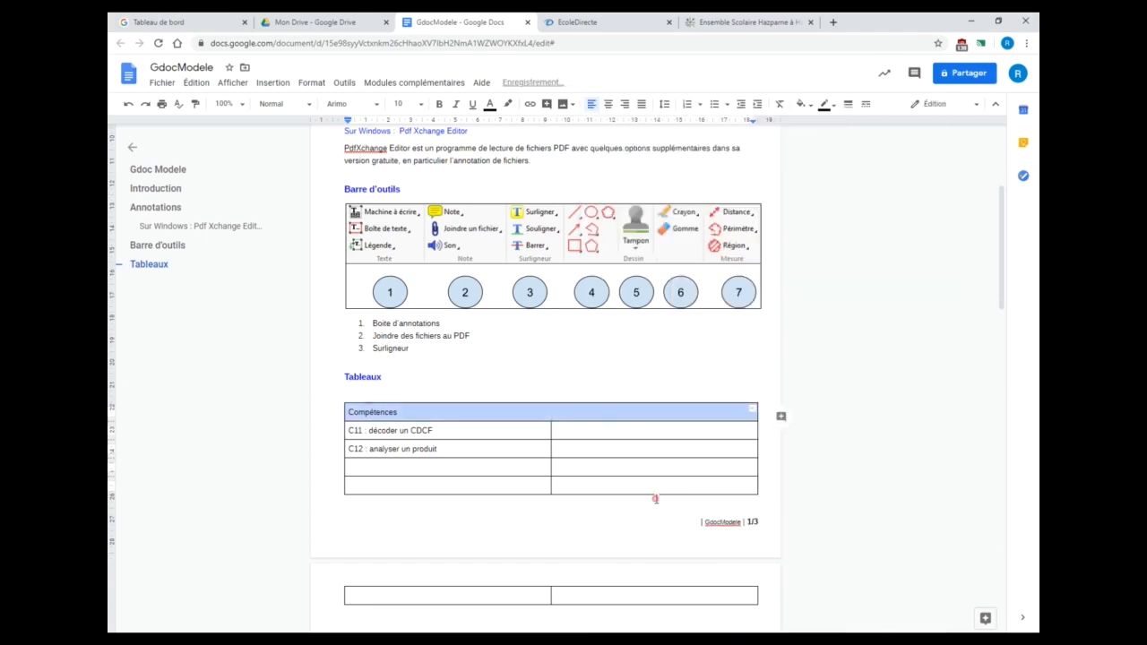
{"action": "left_click", "coordinate": [601, 367]}
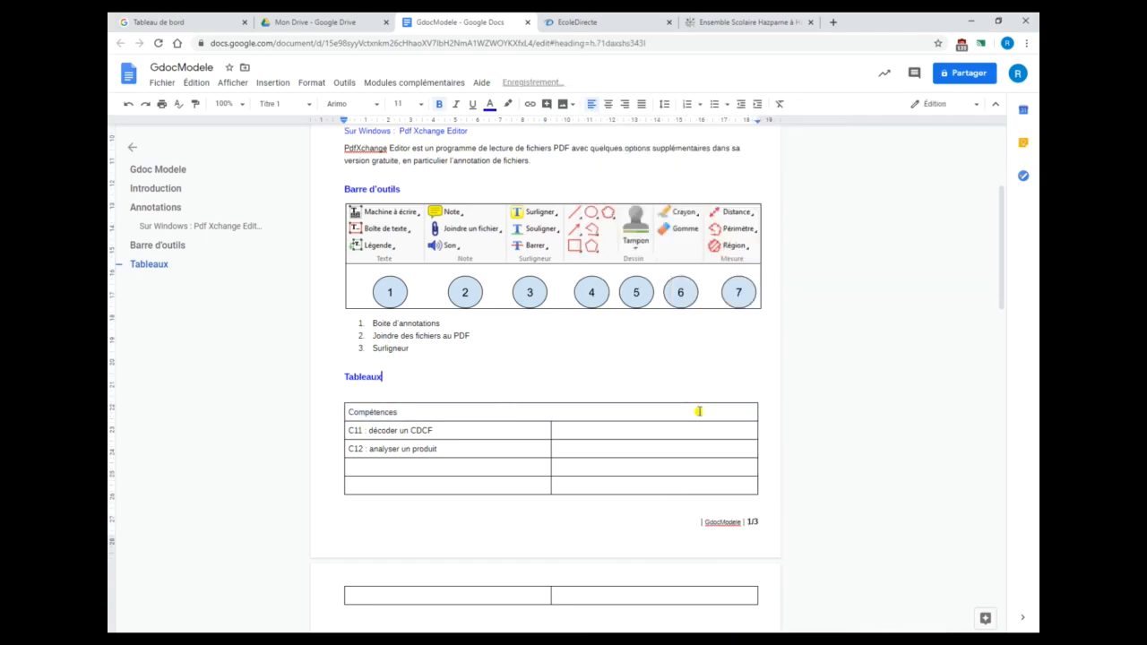
- Merge the two cells of the table's last row and enter "Travail demandé" in it
{"action": "scroll", "coordinate": [698, 410], "scroll_direction": "down", "scroll_amount": 3}
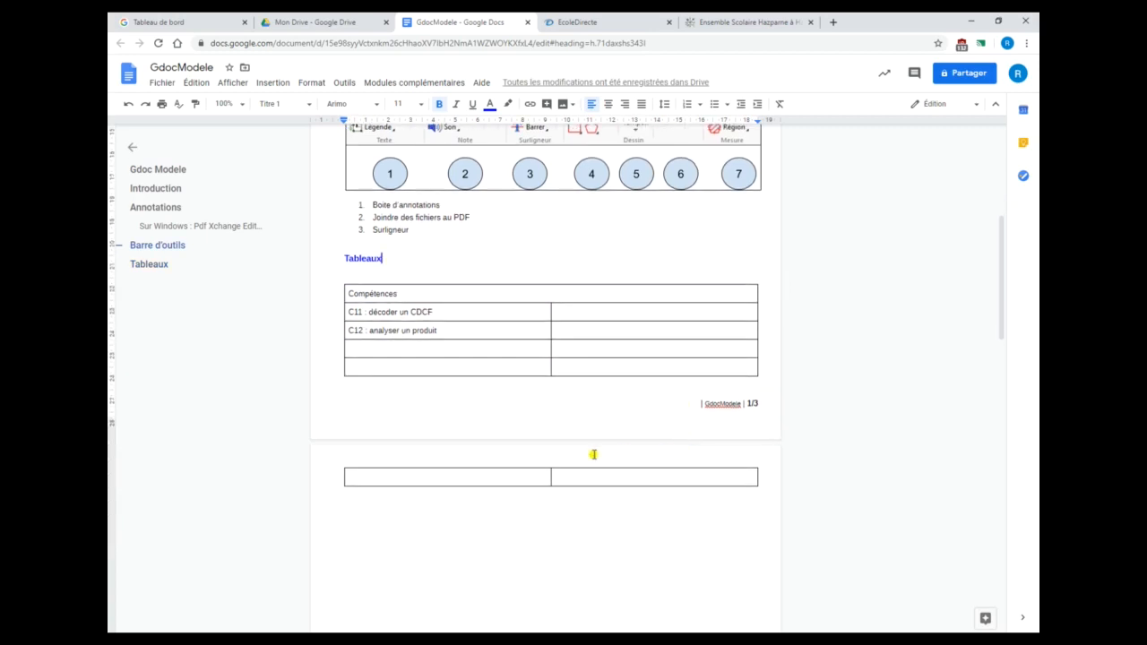
{"action": "left_click_drag", "start_coordinate": [521, 475], "coordinate": [579, 477]}
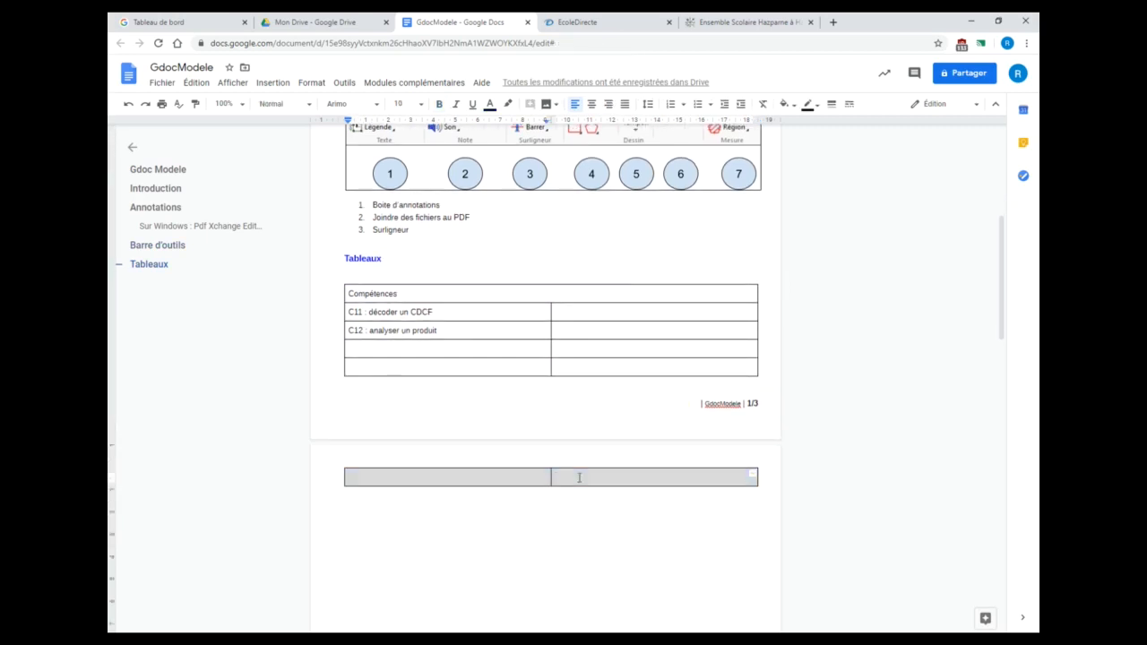
{"action": "right_click", "coordinate": [581, 477]}
{"action": "left_click", "coordinate": [671, 476]}
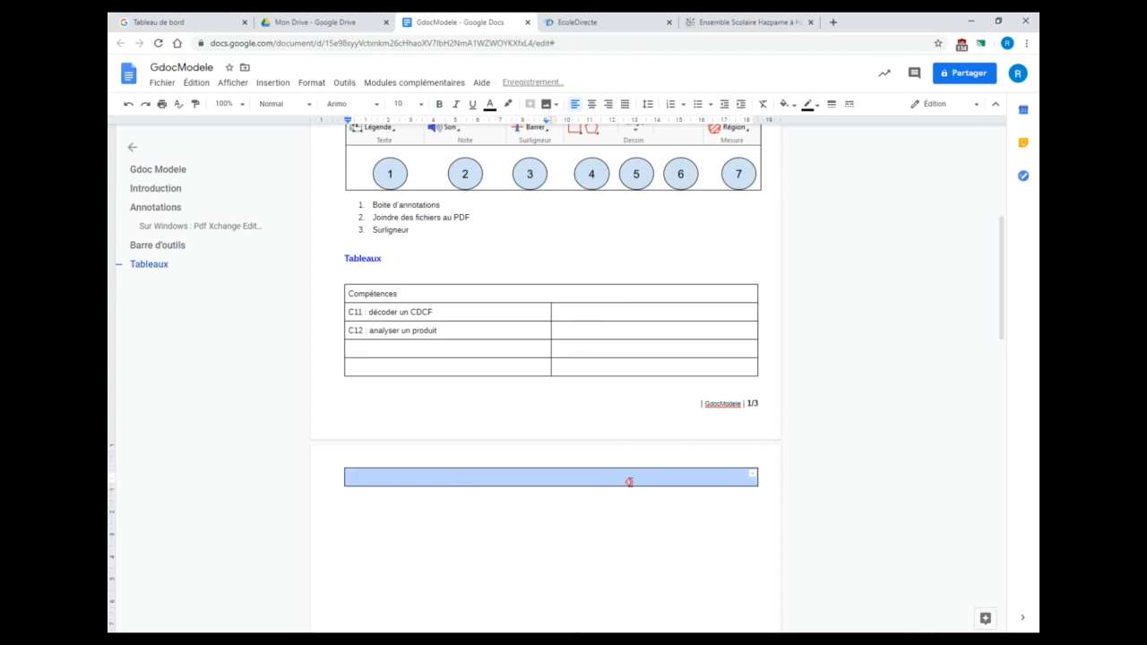
{"action": "left_click", "coordinate": [454, 477]}
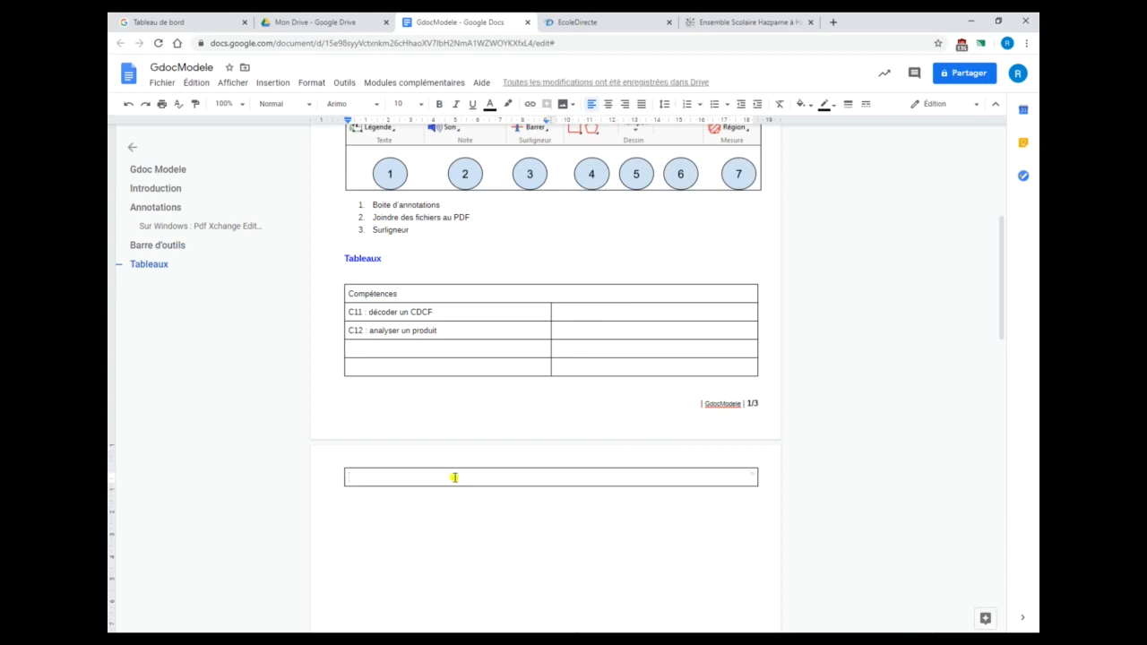
{"action": "type", "text": "Ti"}
- Set the left border of the whole table to a width of 0 pt
{"action": "left_click_drag", "start_coordinate": [491, 292], "coordinate": [636, 458]}
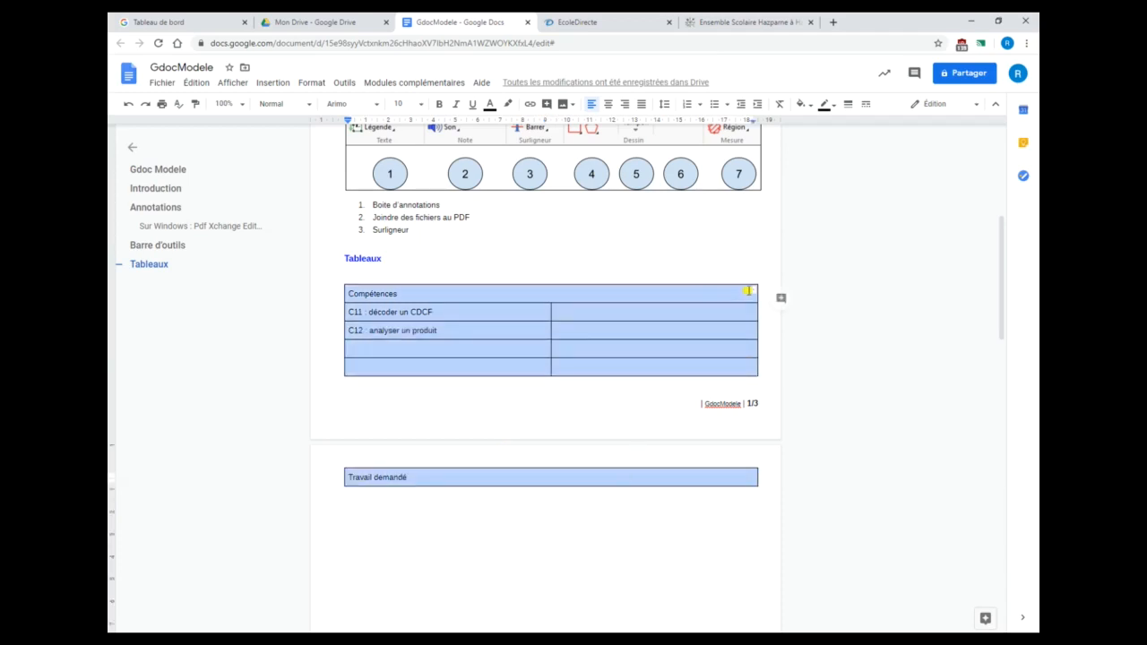
{"action": "left_click", "coordinate": [752, 293]}
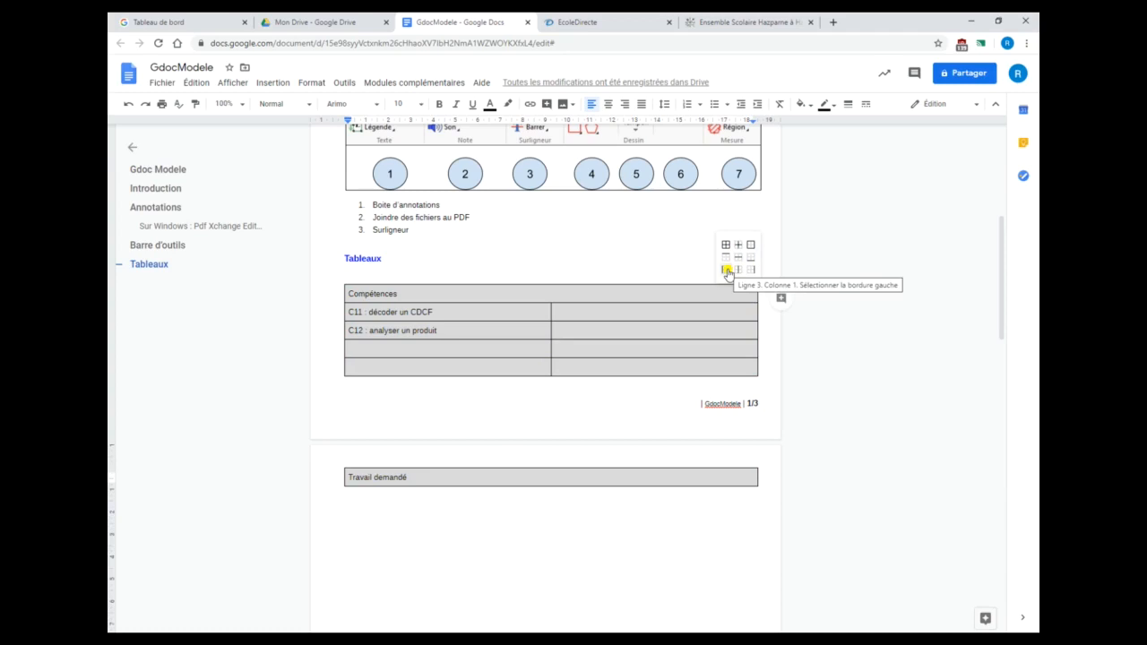
{"action": "left_click", "coordinate": [728, 270]}
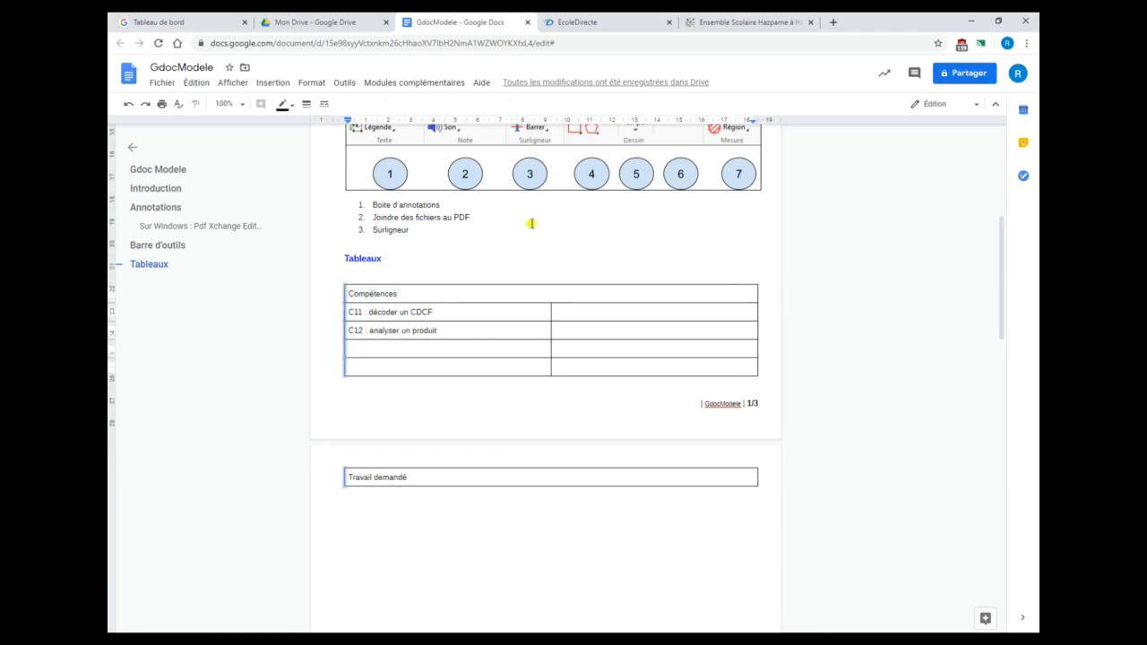
{"action": "left_click", "coordinate": [305, 106]}
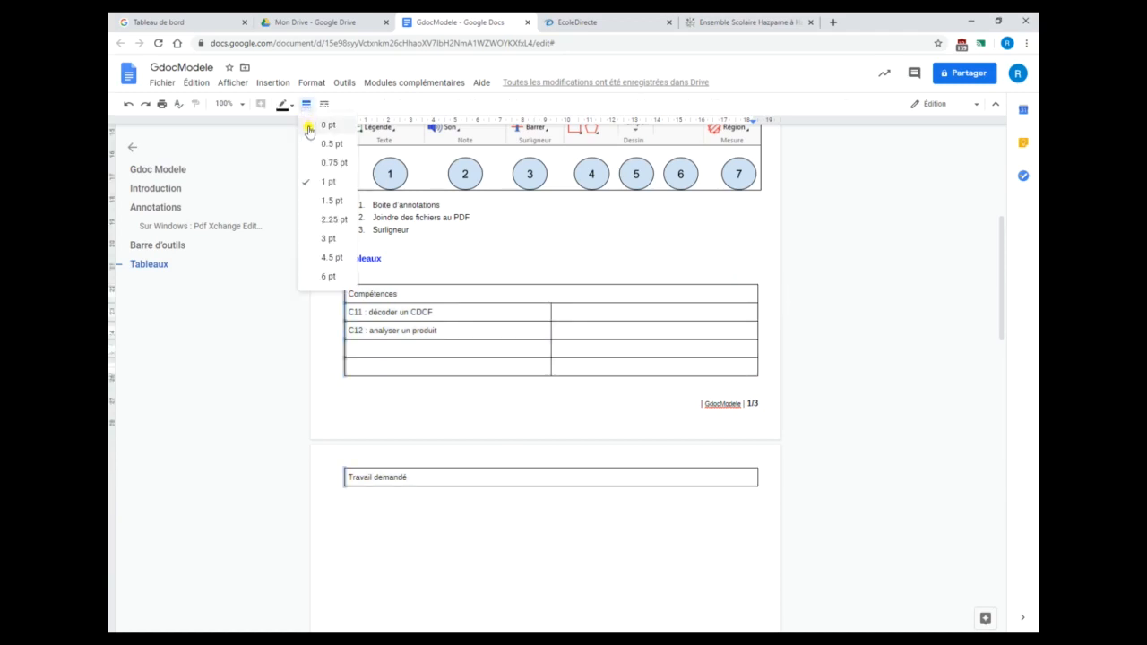
{"action": "left_click", "coordinate": [311, 126]}
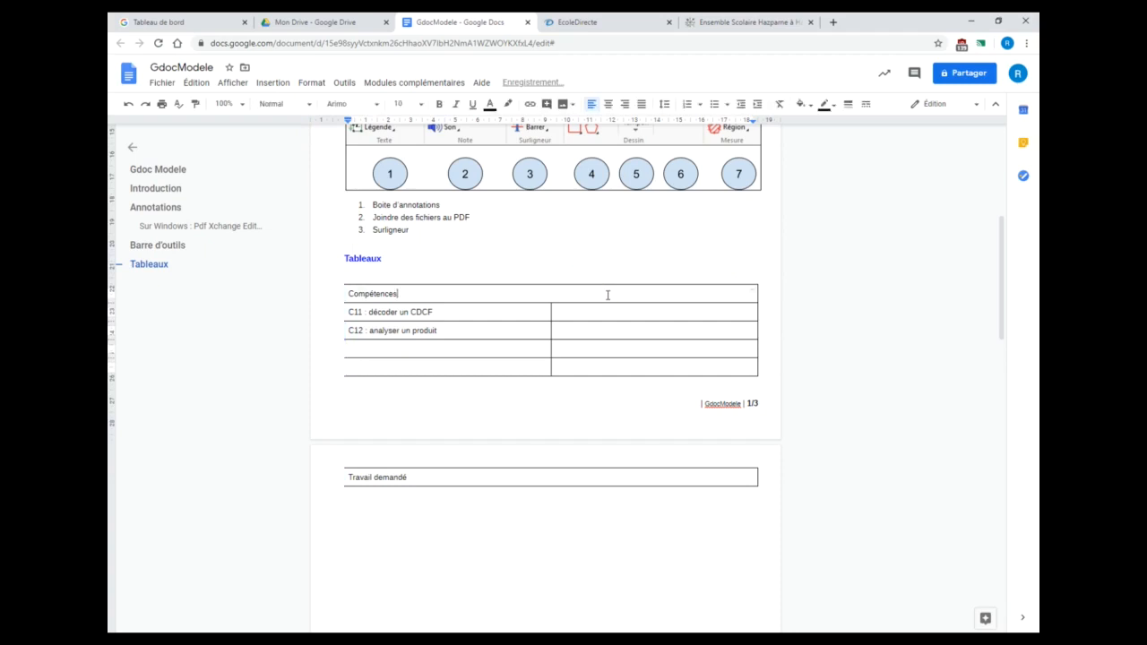
- Set the right border of the whole table to a width of 0 pt
{"action": "left_click_drag", "start_coordinate": [606, 294], "coordinate": [648, 469]}
{"action": "left_click", "coordinate": [752, 296]}
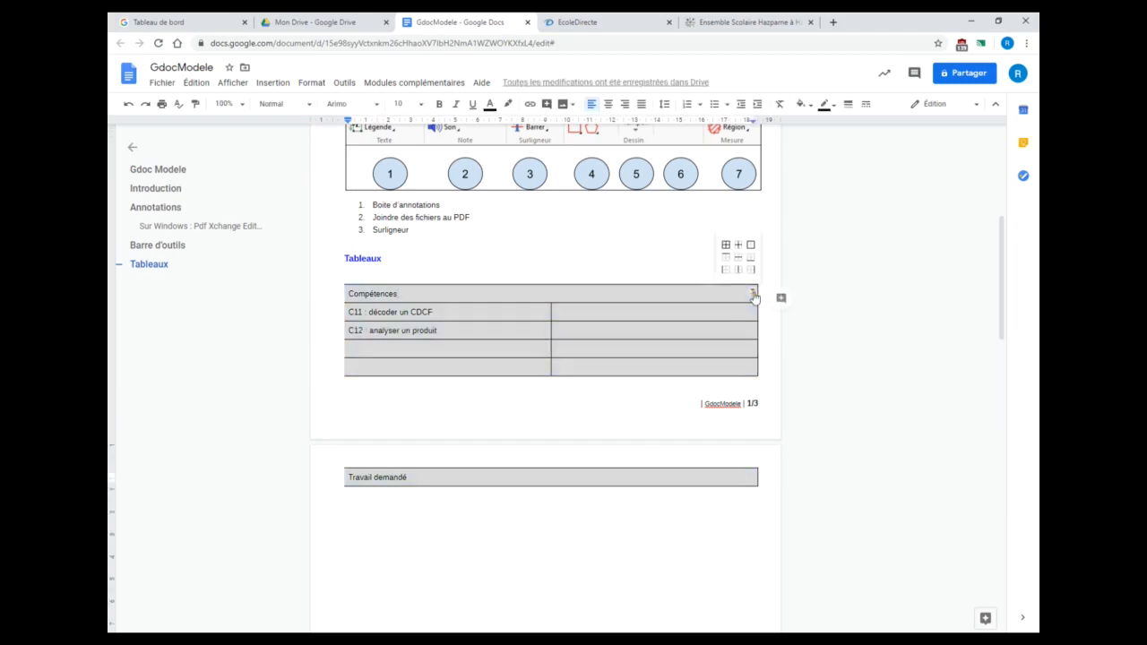
{"action": "left_click", "coordinate": [756, 296]}
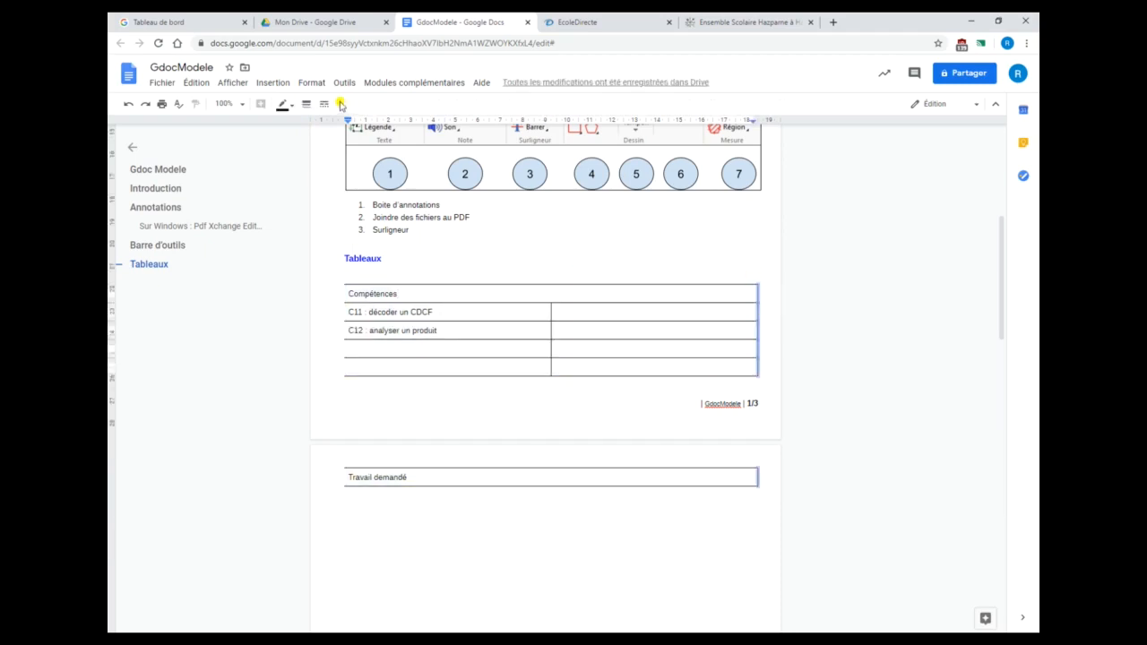
{"action": "left_click", "coordinate": [308, 106]}
{"action": "left_click", "coordinate": [322, 126]}
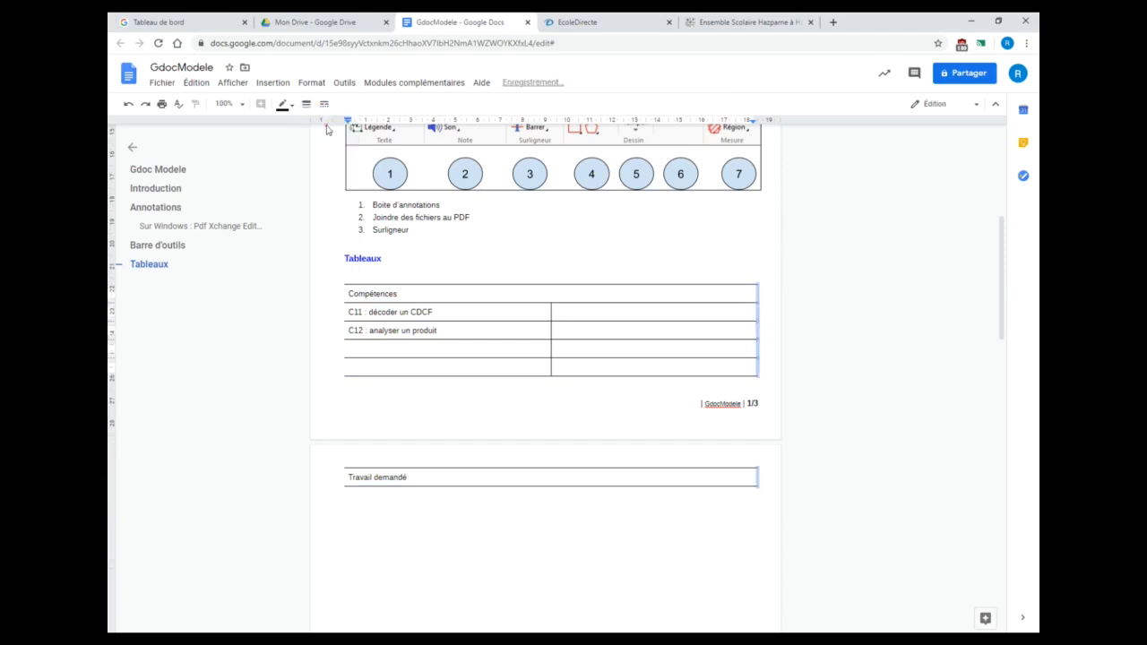
- Thicken the top border of the "Compétences" row to 2.25 pt
{"action": "left_click", "coordinate": [605, 298]}
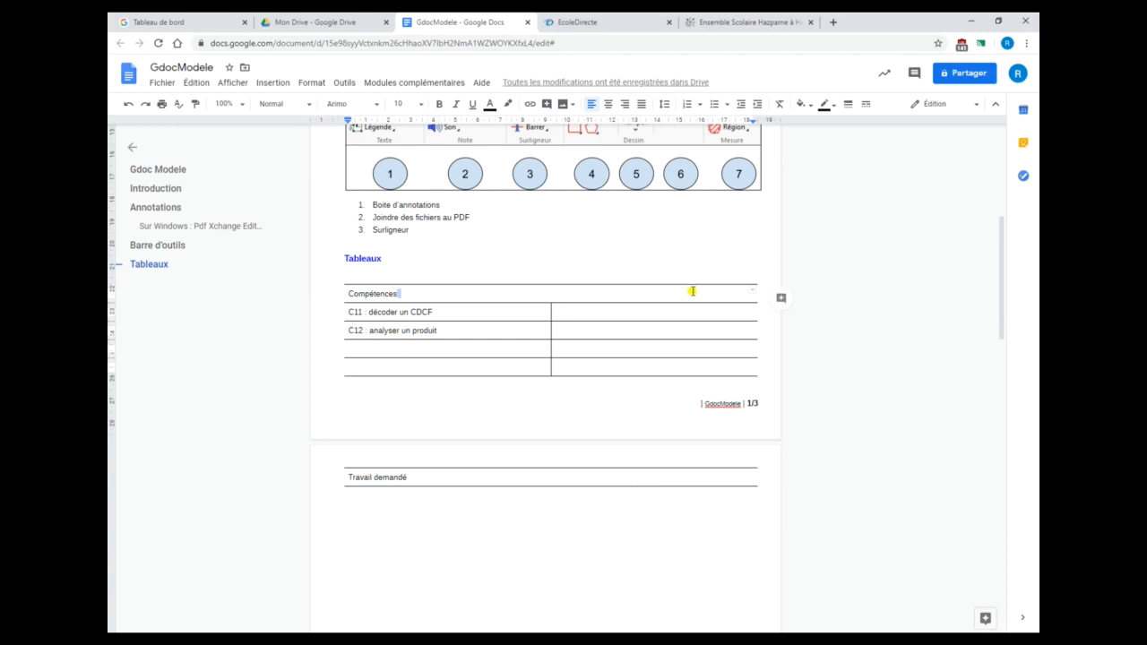
{"action": "mouse_move", "coordinate": [751, 293]}
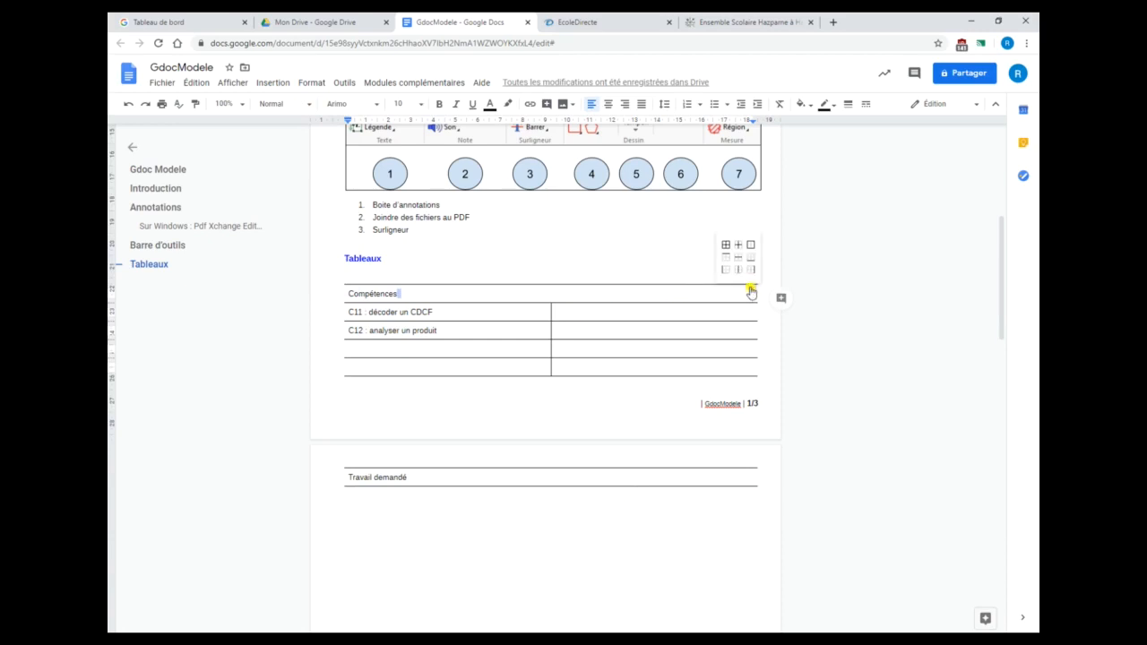
{"action": "left_click", "coordinate": [725, 257]}
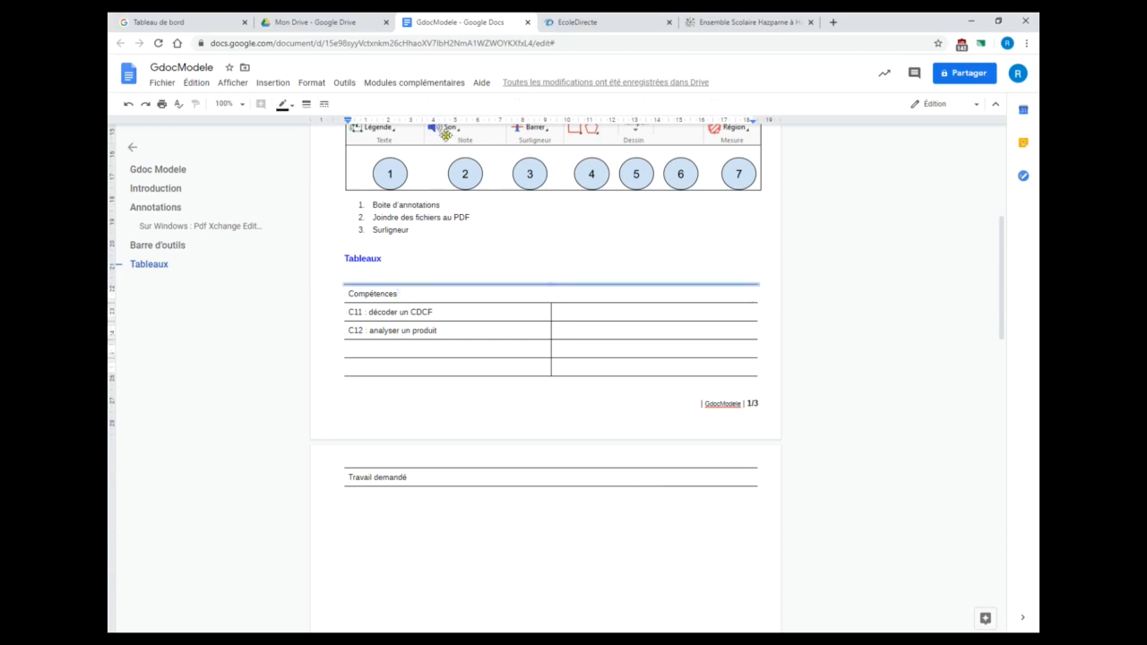
{"action": "left_click", "coordinate": [306, 103]}
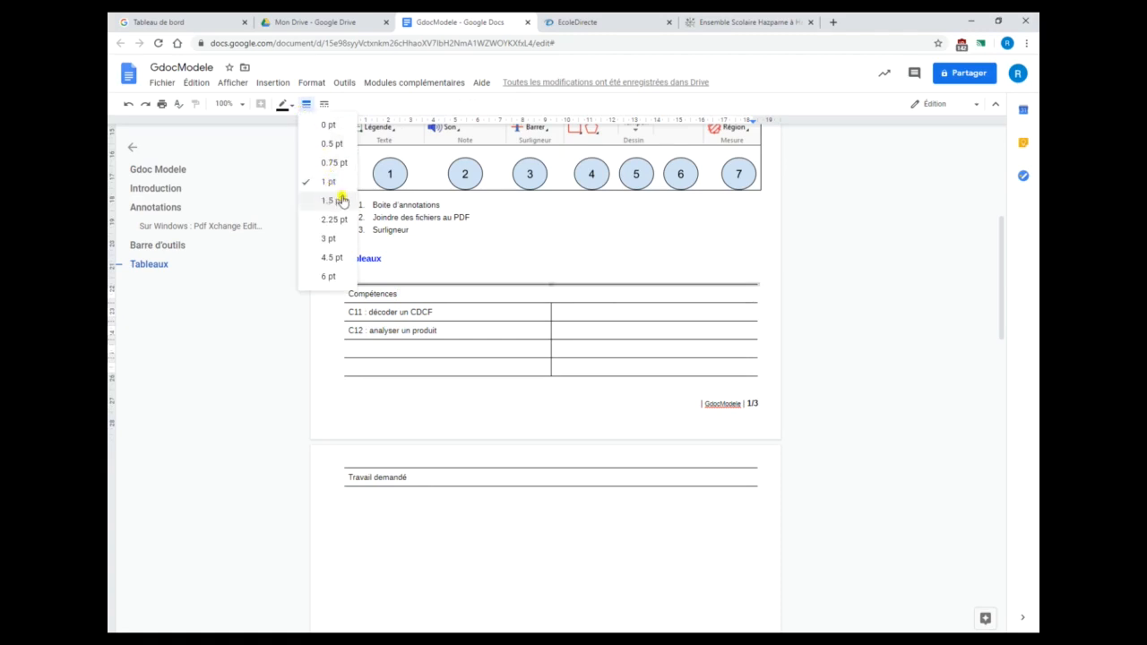
{"action": "left_click", "coordinate": [329, 220]}
{"action": "left_click", "coordinate": [499, 253]}
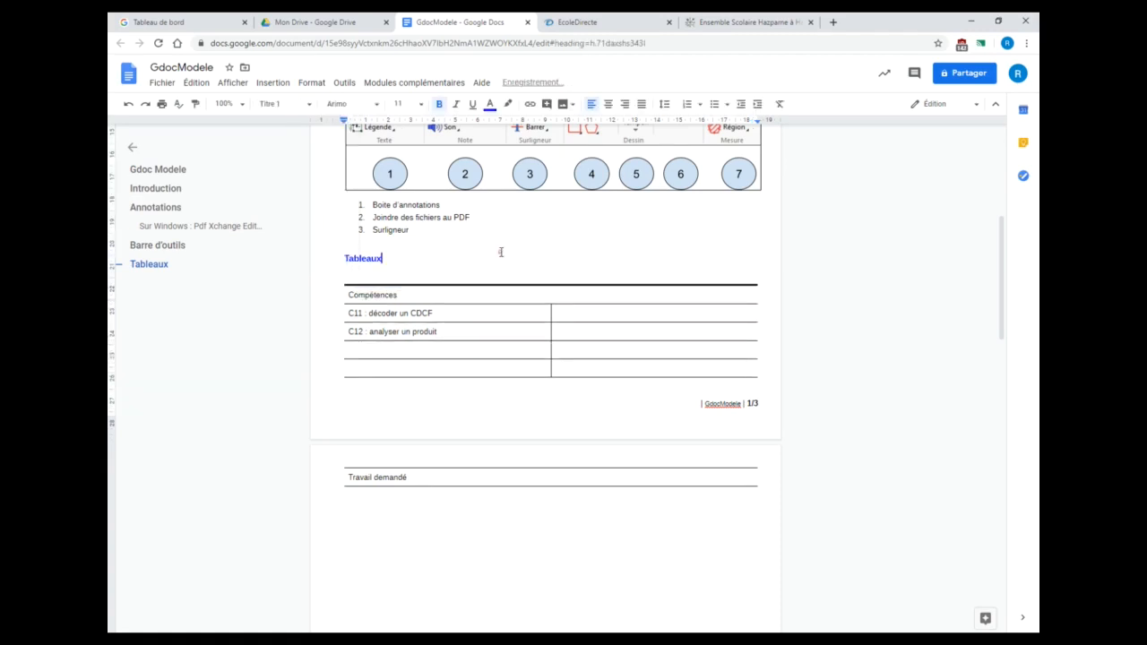
- Thicken the bottom border of the "Travail demandé" row to match the table's heavy top border, keeping the line style solid
{"action": "left_click", "coordinate": [508, 474]}
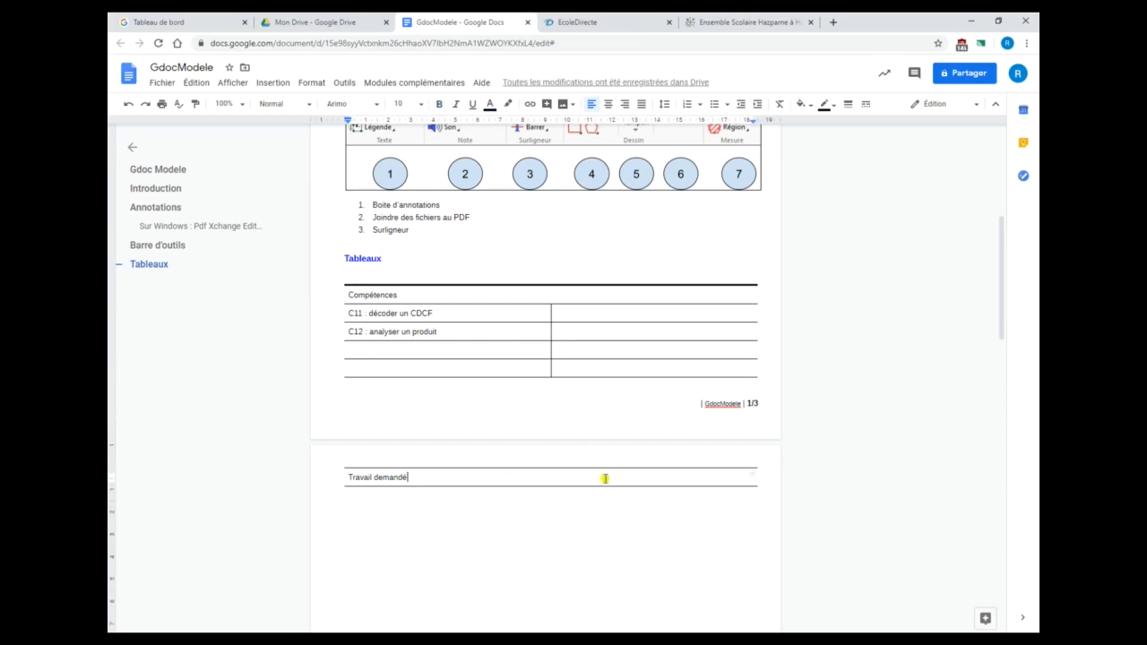
{"action": "left_click", "coordinate": [751, 475]}
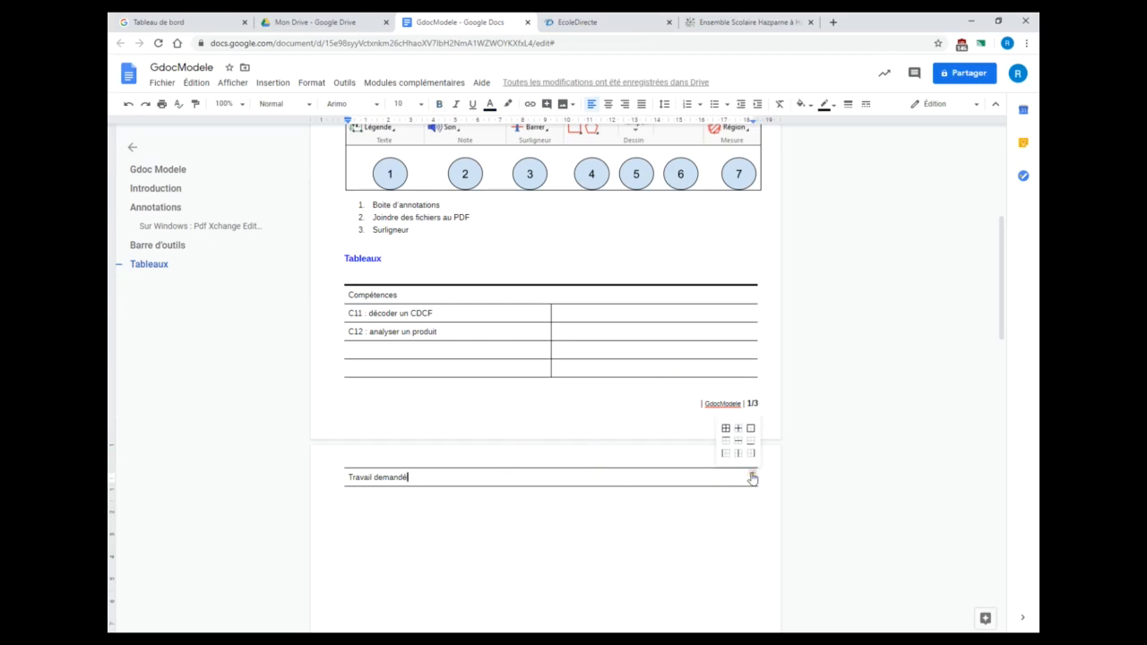
{"action": "left_click", "coordinate": [749, 448]}
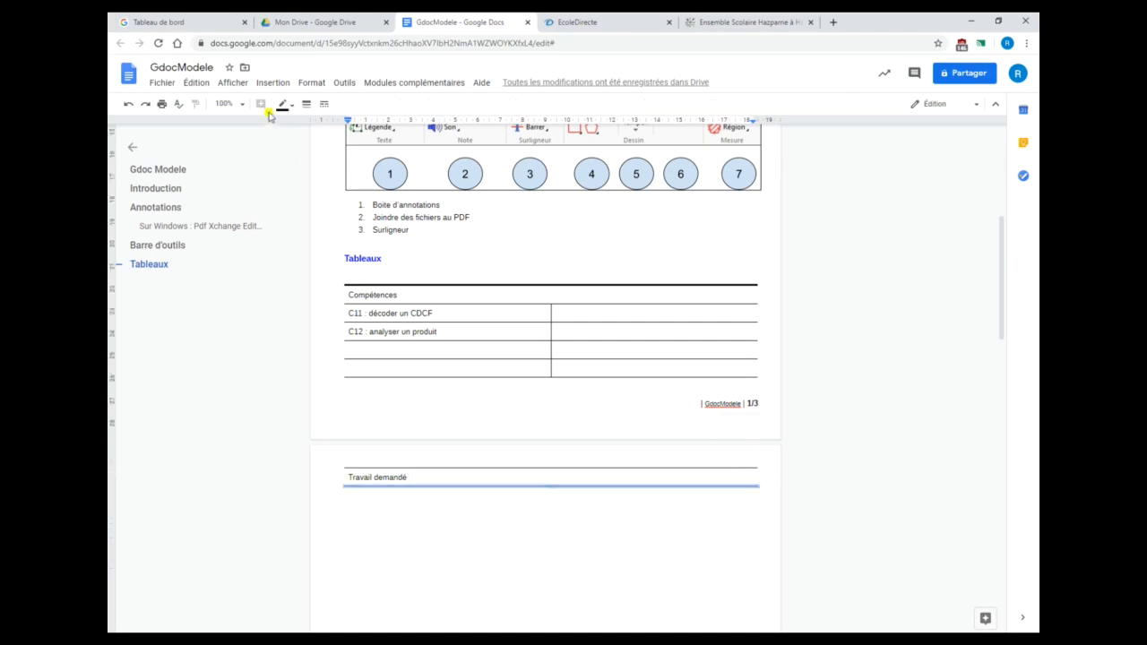
{"action": "left_click", "coordinate": [306, 104]}
{"action": "left_click", "coordinate": [344, 204]}
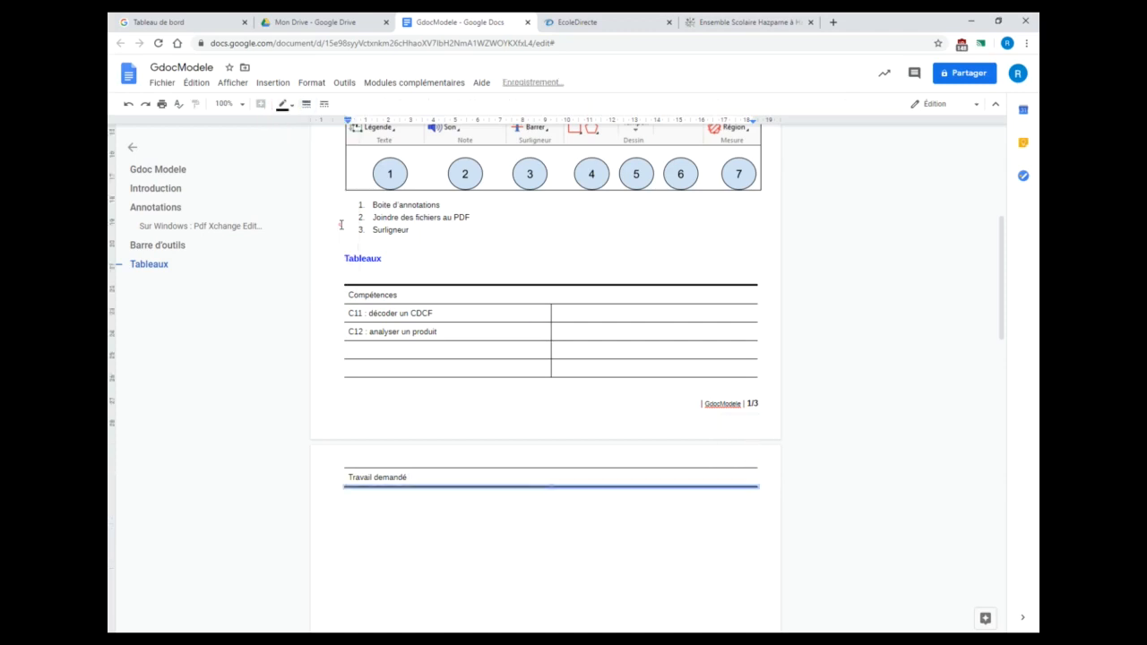
{"action": "left_click", "coordinate": [323, 105]}
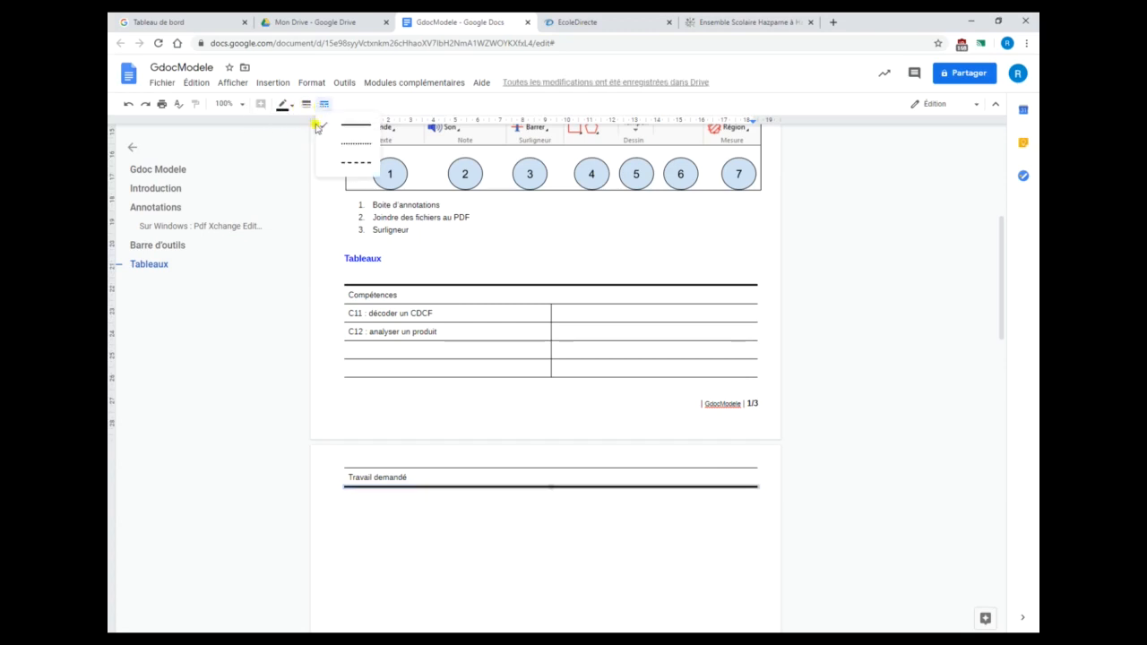
{"action": "left_click", "coordinate": [581, 254]}
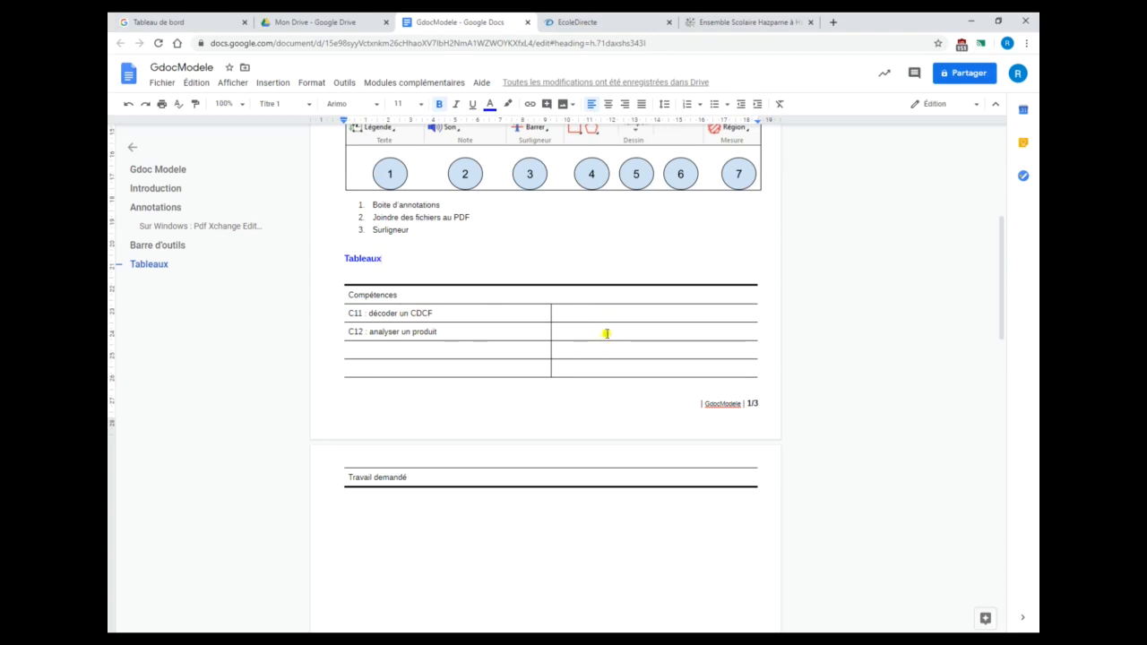
- Enter "C13 :" in the first-column cell below "C12 : analyser un produit"
{"action": "left_click", "coordinate": [376, 351]}
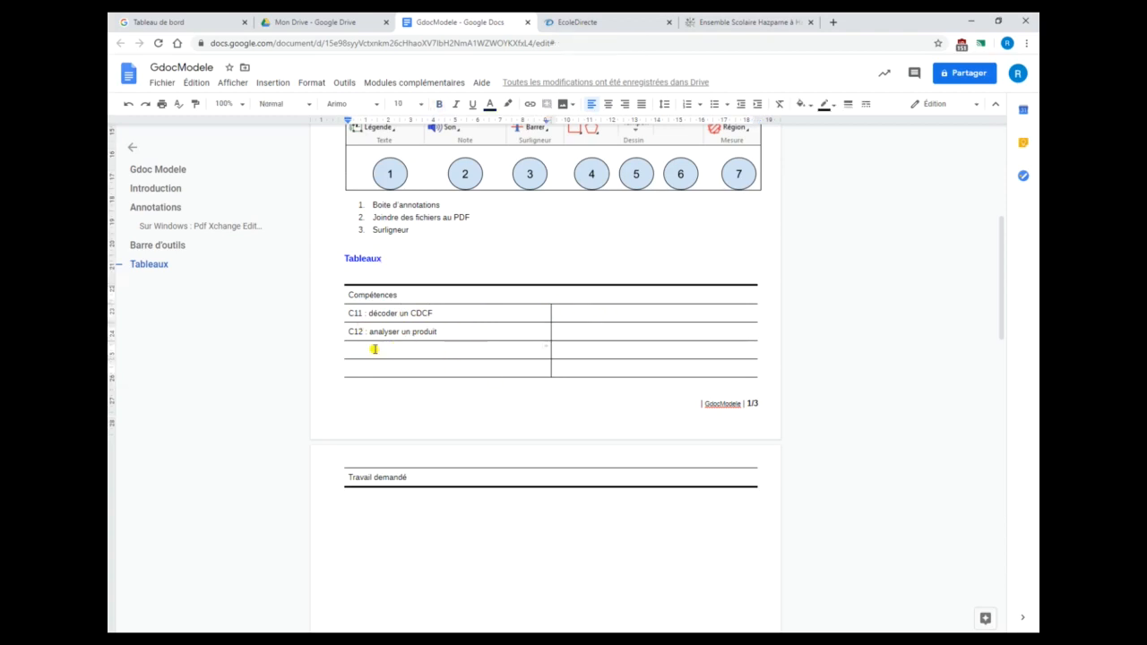
{"action": "type", "text": "C13"}
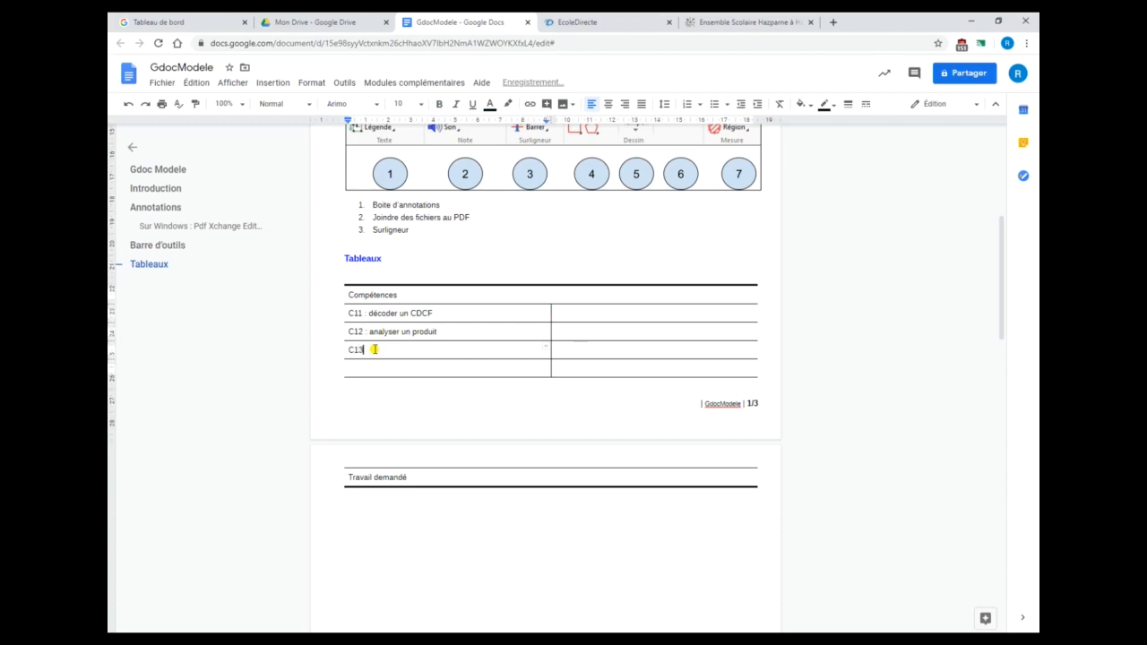
{"action": "type", "text": " :"}
- Fill the "C11 : décoder un CDCF" cell with a light grey background
{"action": "left_click_drag", "start_coordinate": [399, 313], "coordinate": [443, 313]}
{"action": "left_click", "coordinate": [504, 314]}
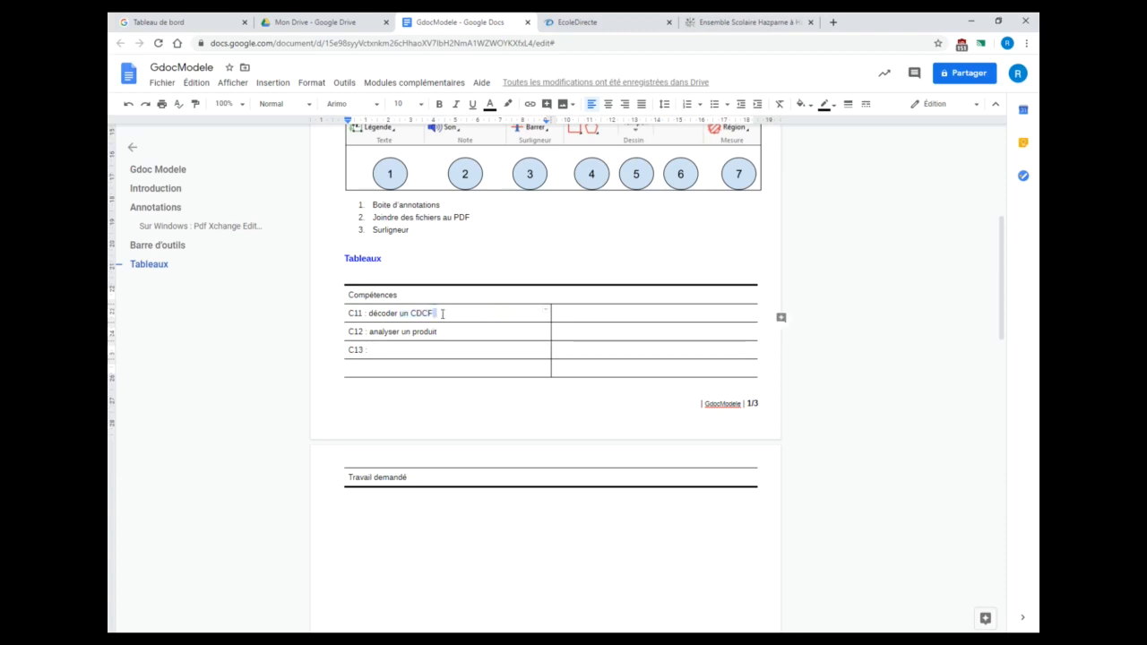
{"action": "left_click", "coordinate": [808, 106]}
{"action": "left_click", "coordinate": [883, 145]}
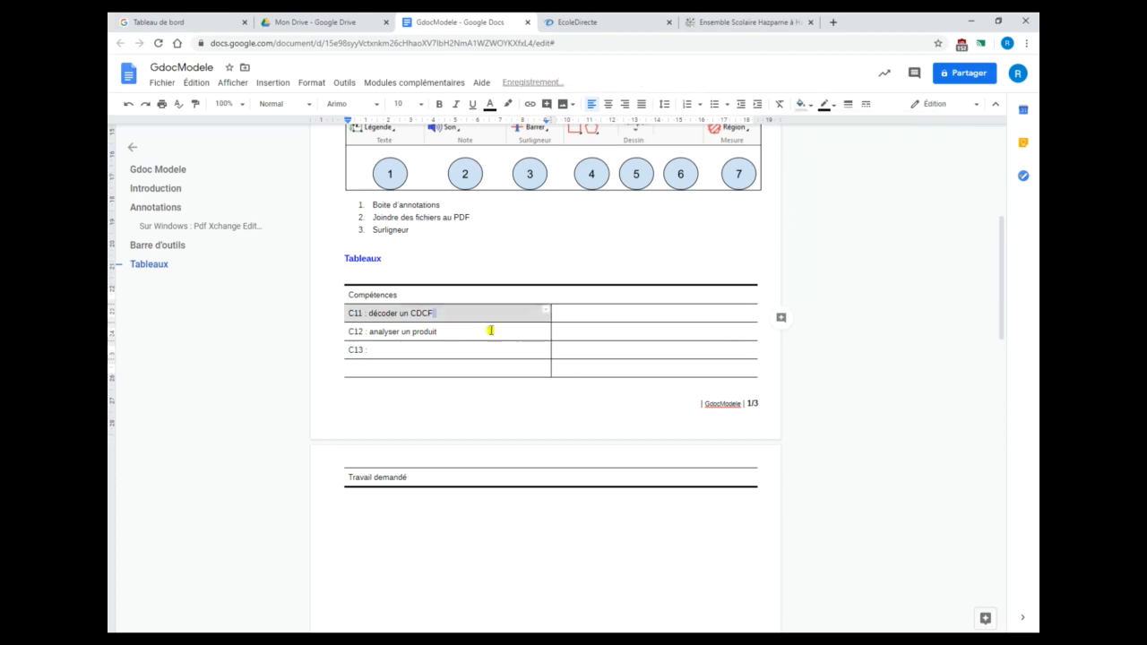
- Apply the same light grey background to the "C13 :" cell
{"action": "left_click", "coordinate": [463, 331]}
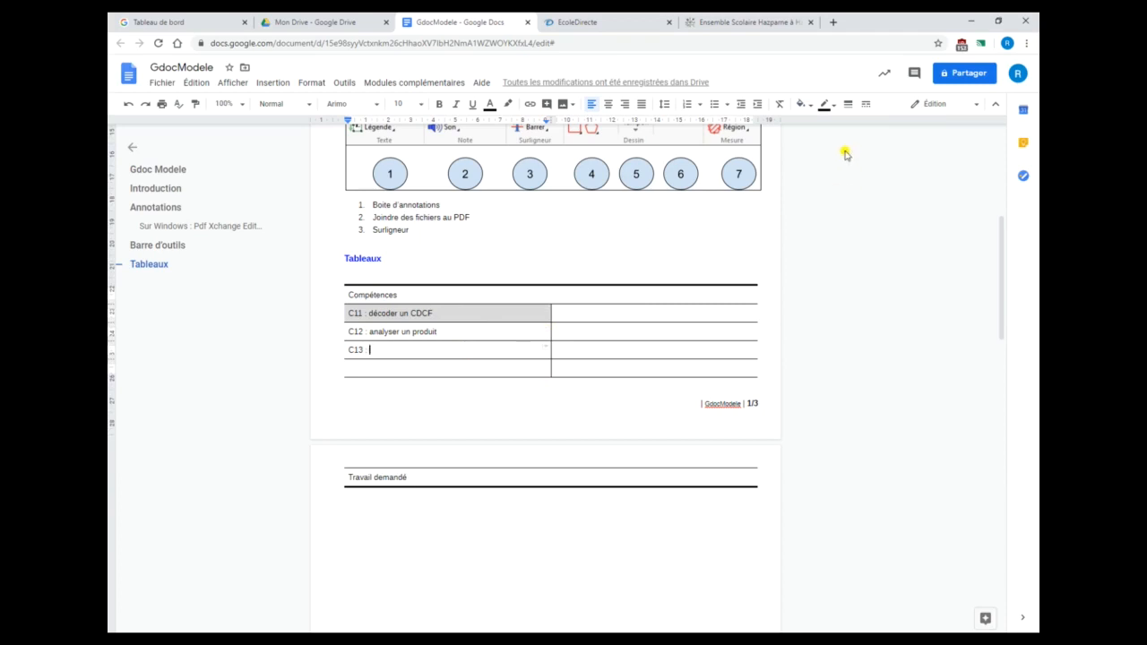
{"action": "left_click", "coordinate": [812, 106]}
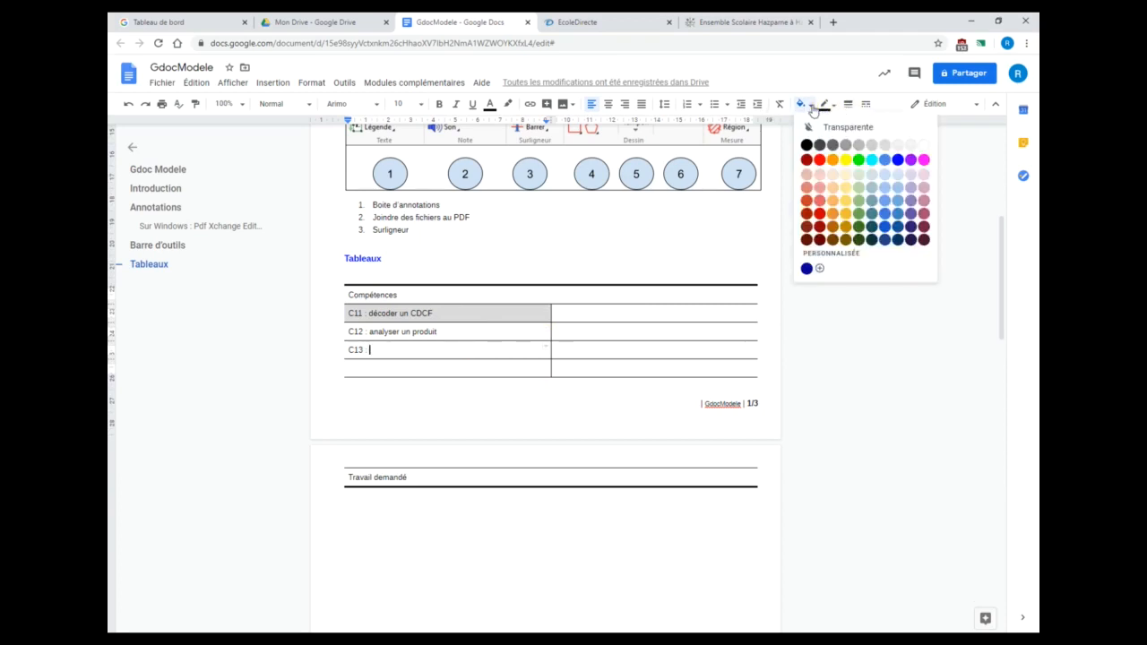
{"action": "left_click", "coordinate": [882, 145]}
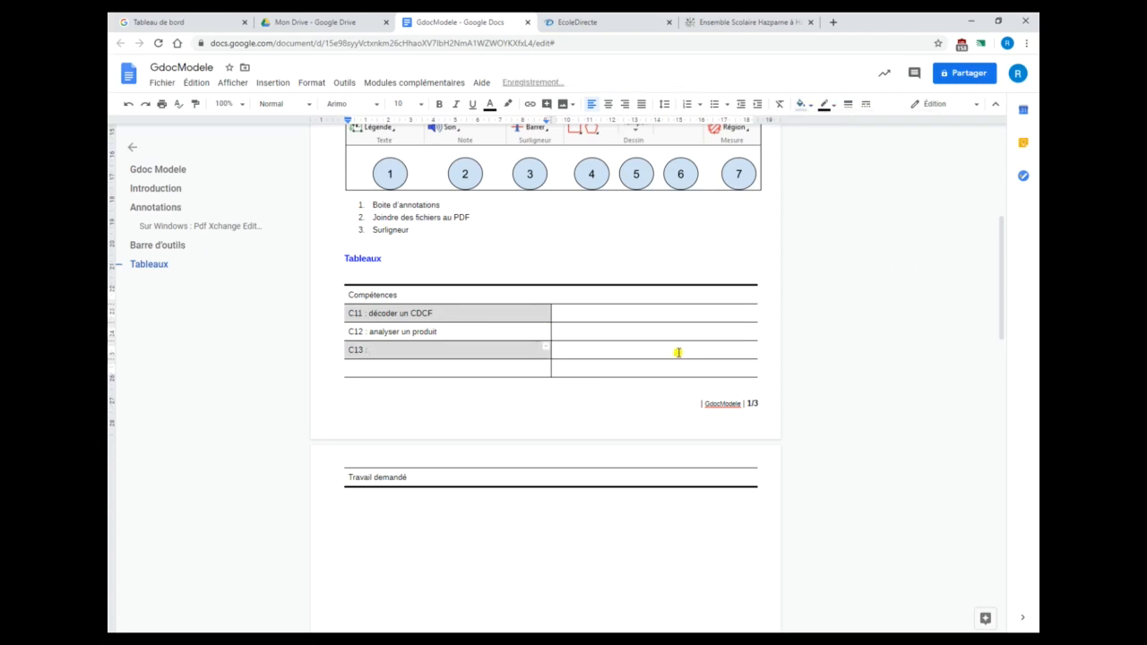